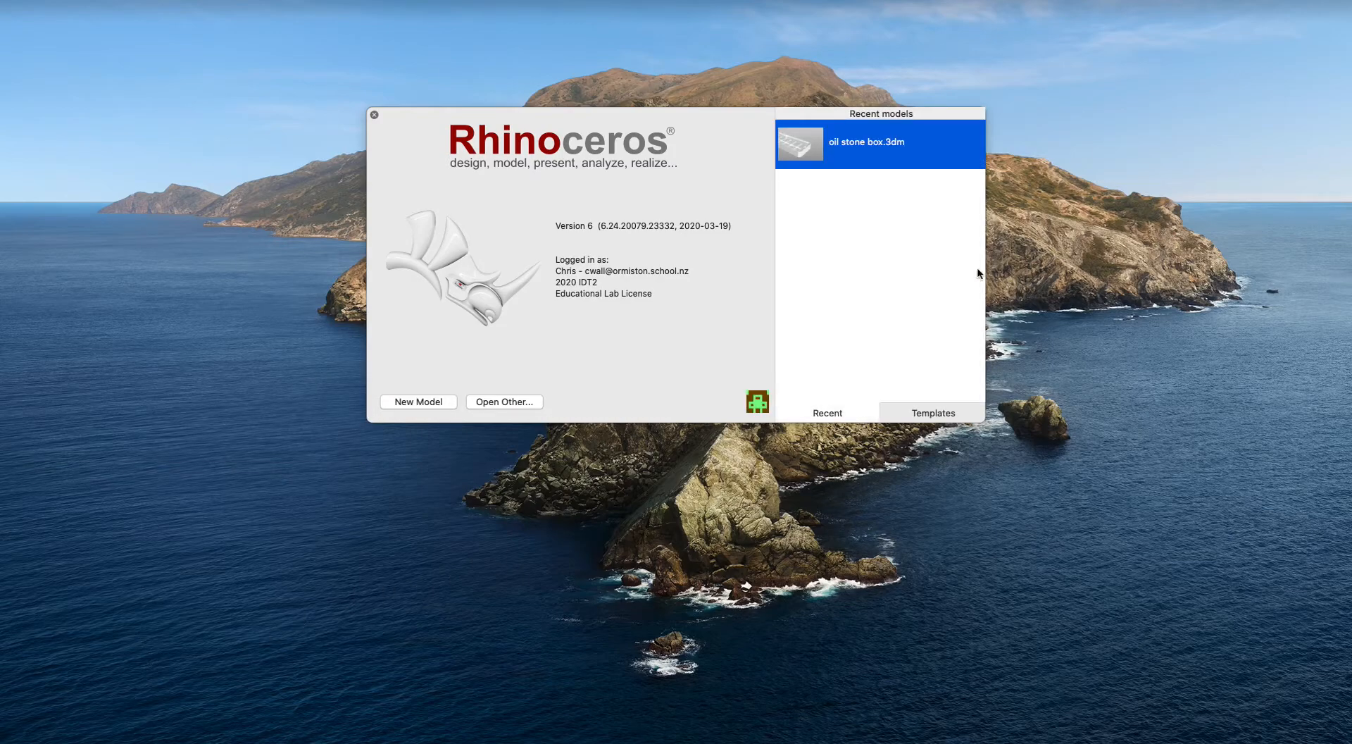
Step: Create a new model from the Large Objects - Millimeters template
left_click(939, 412)
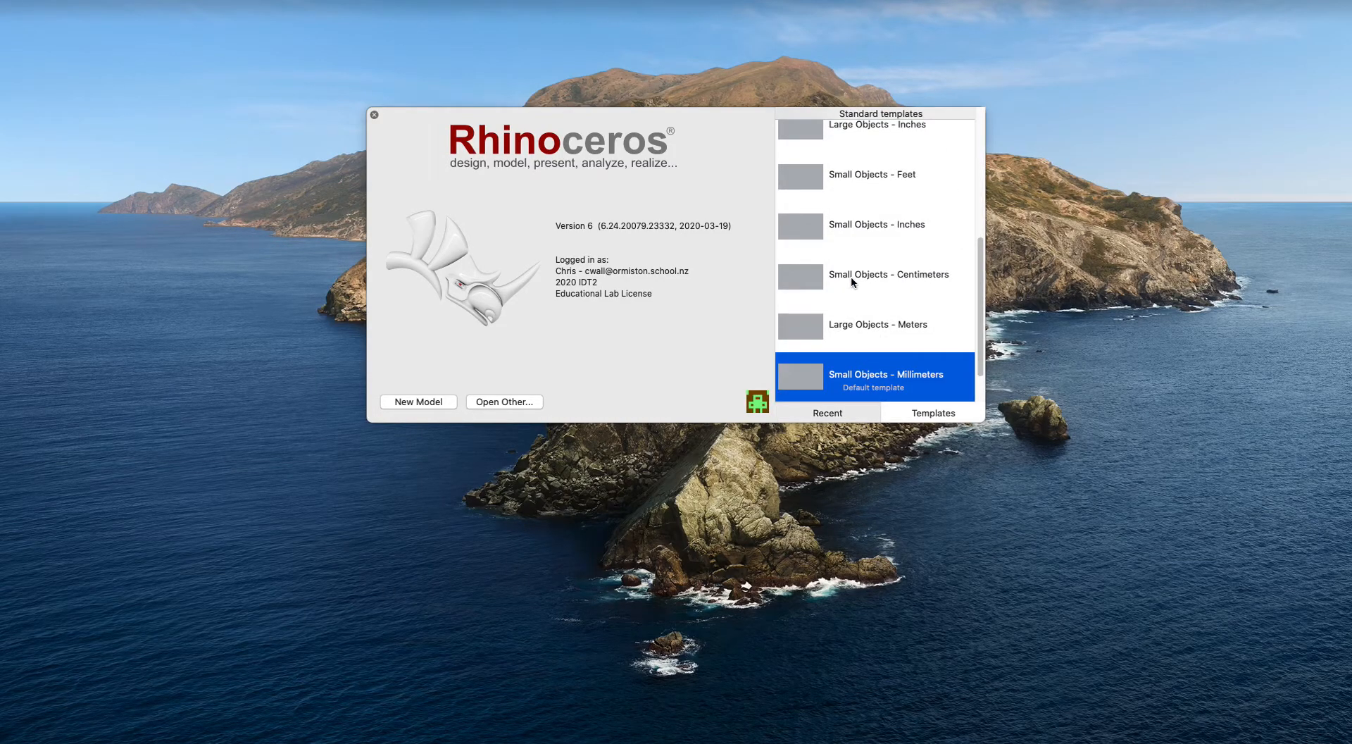
scroll(876, 169, "up", 2)
scroll(875, 183, "up", 5)
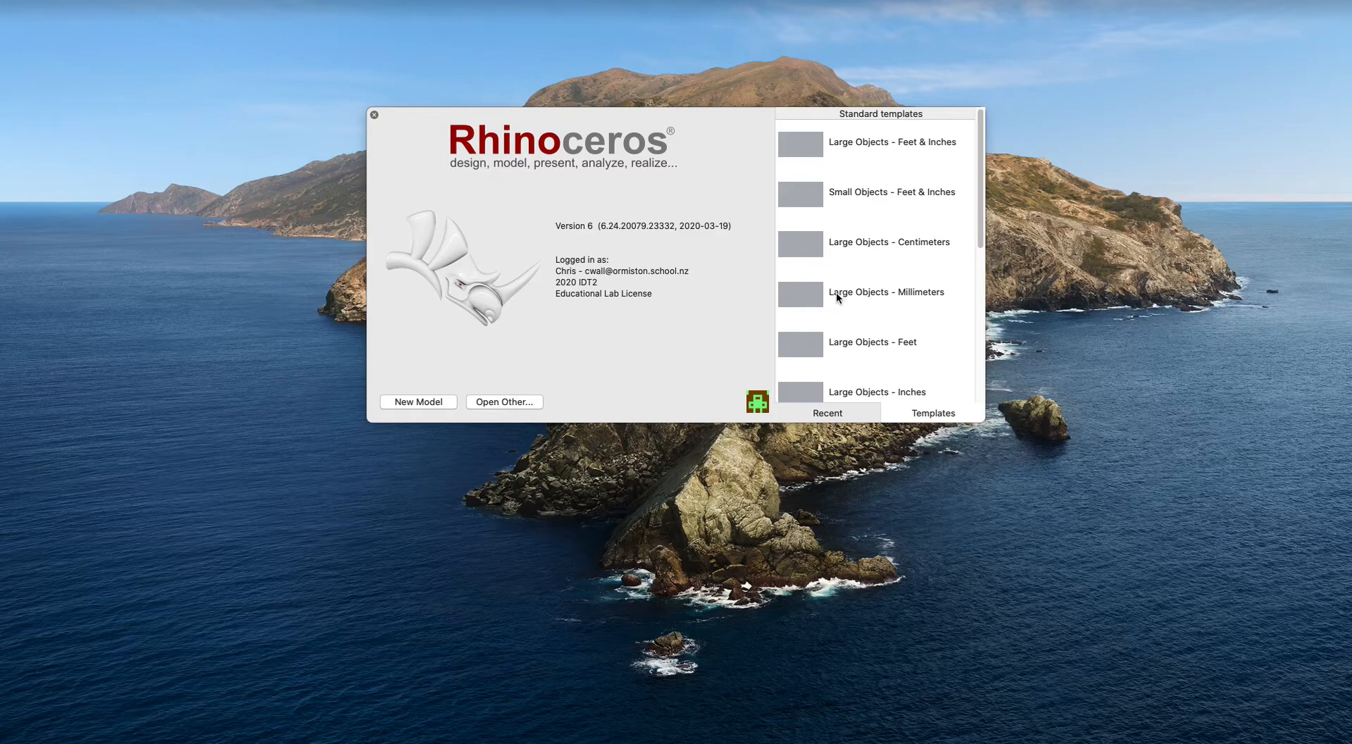
left_click(835, 295)
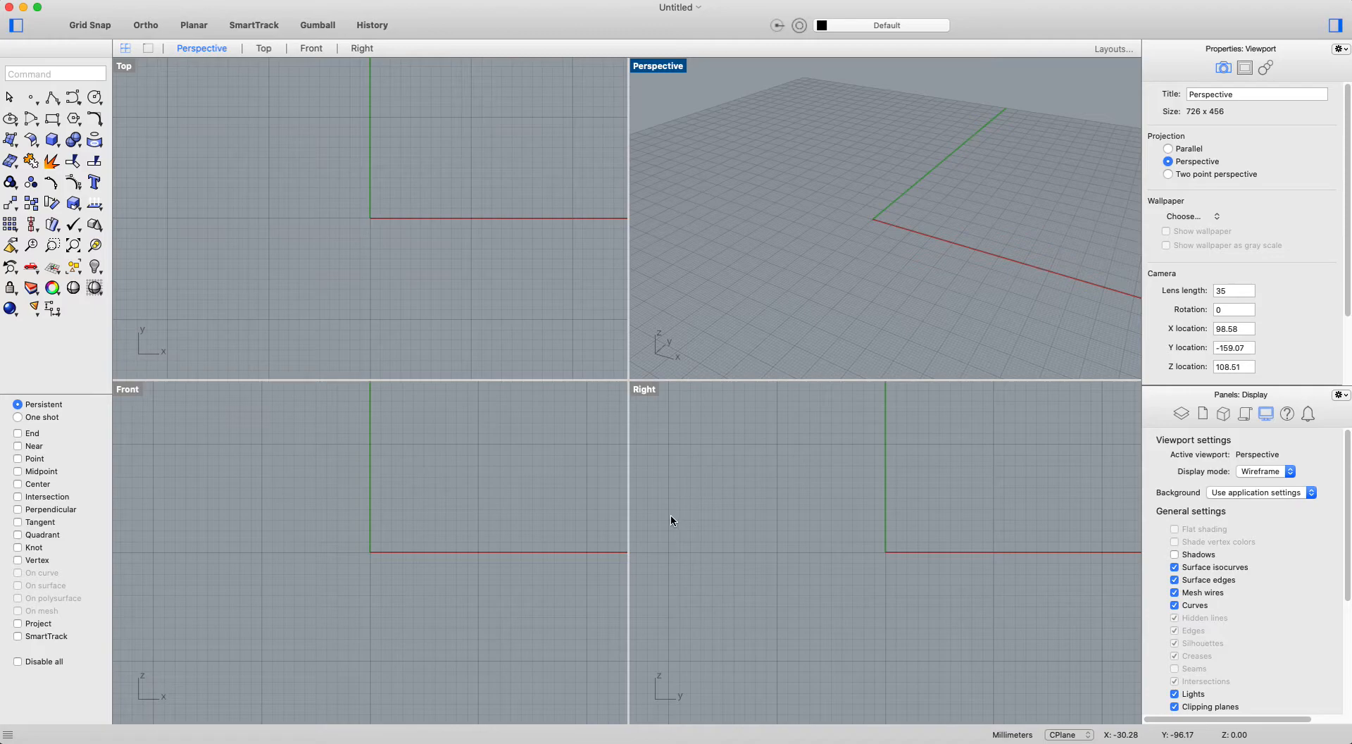
Step: Maximize the Perspective viewport and return to the four-viewport layout
double_click(666, 67)
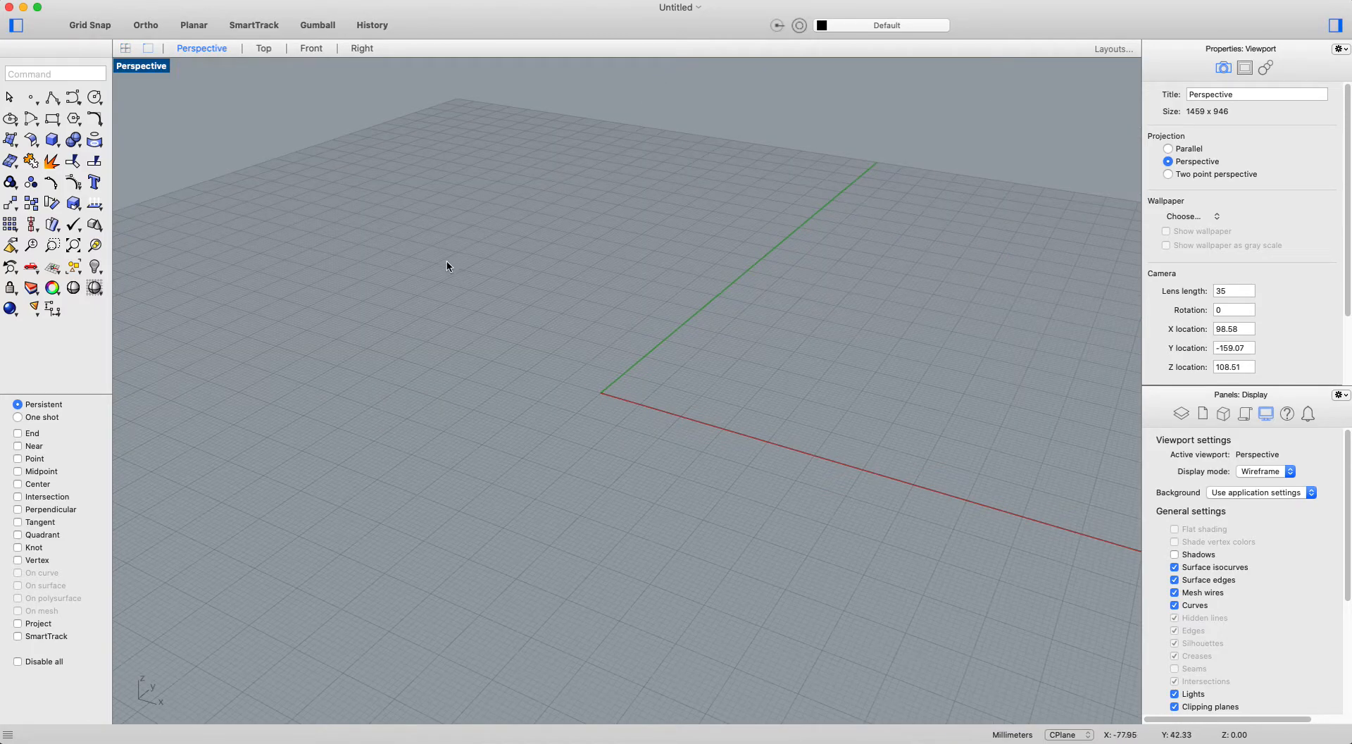
left_click(125, 48)
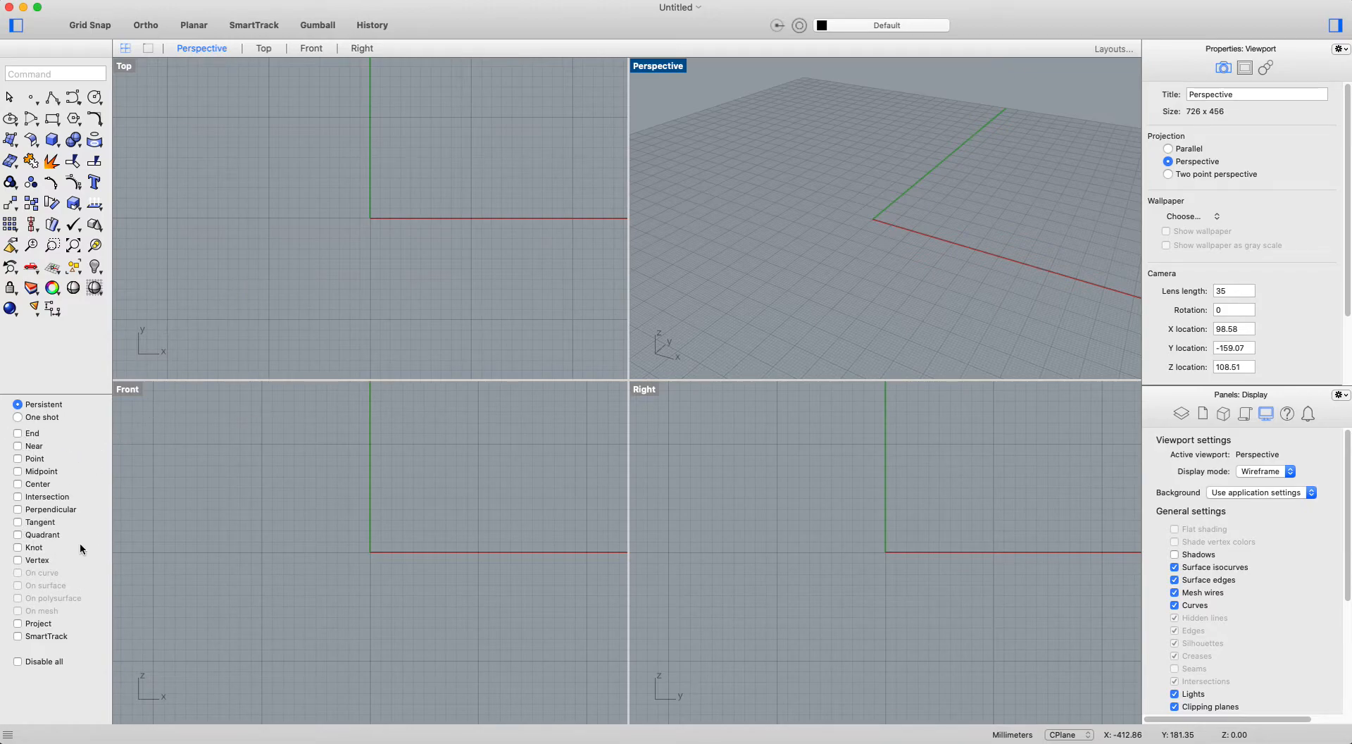
Step: Enable the End, Near, Point, Midpoint, Center and Intersection object snaps as persistent snaps
left_click(31, 434)
left_click(33, 446)
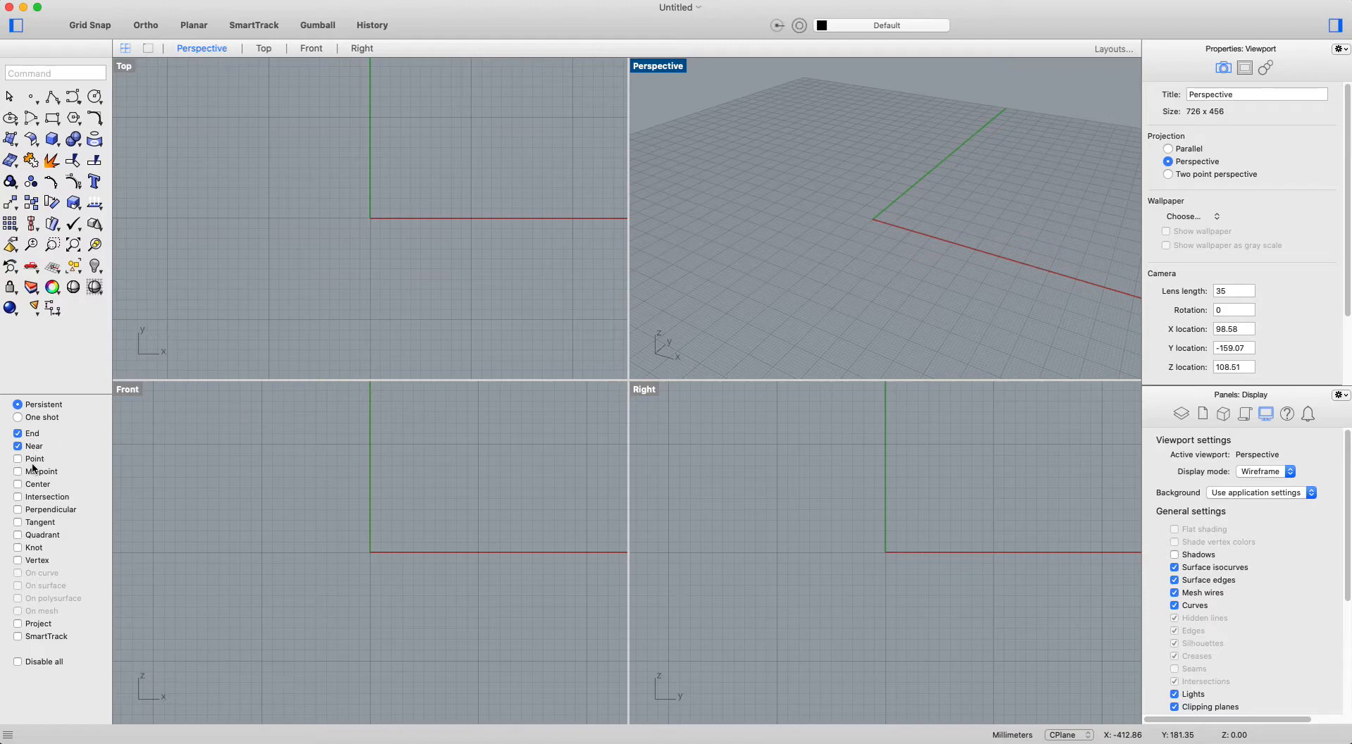
left_click(31, 459)
left_click(32, 472)
left_click(35, 497)
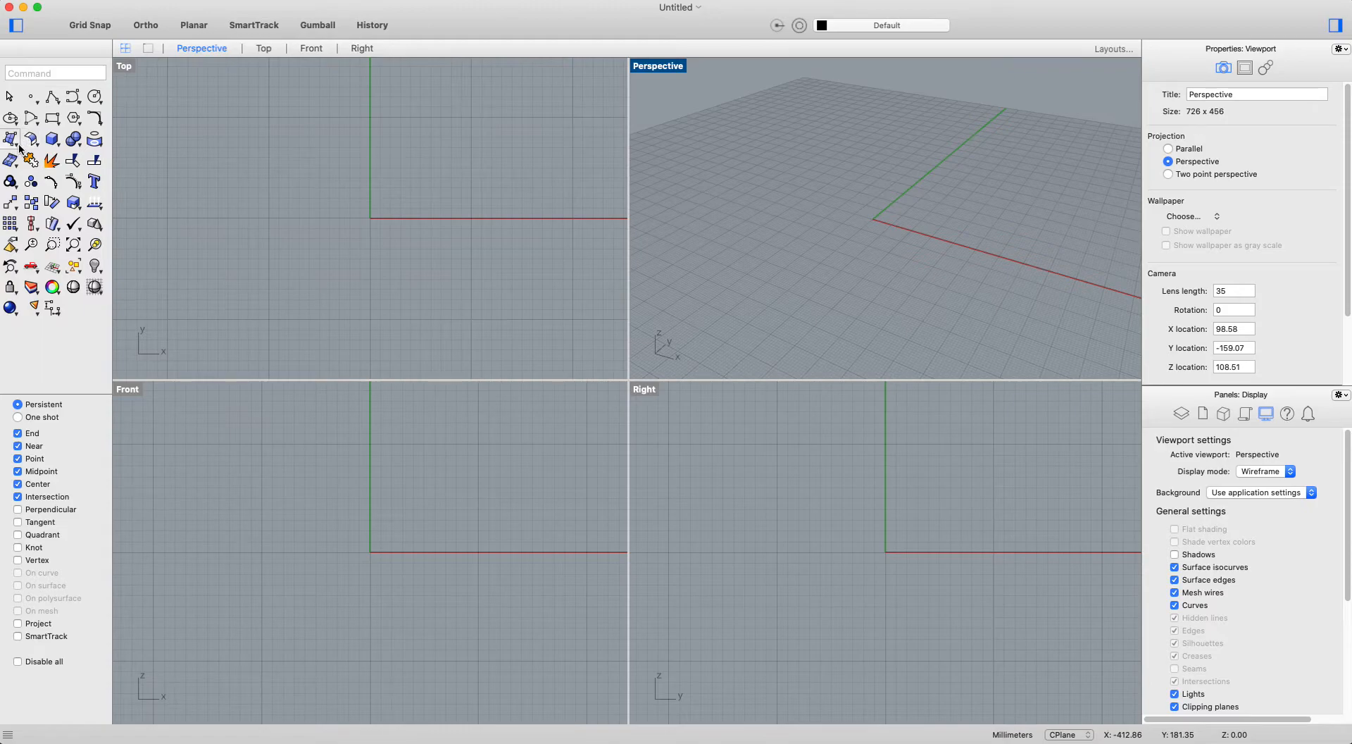
Step: Draw a large rectangle around the origin in the Top viewport by two opposite corners
left_click(55, 122)
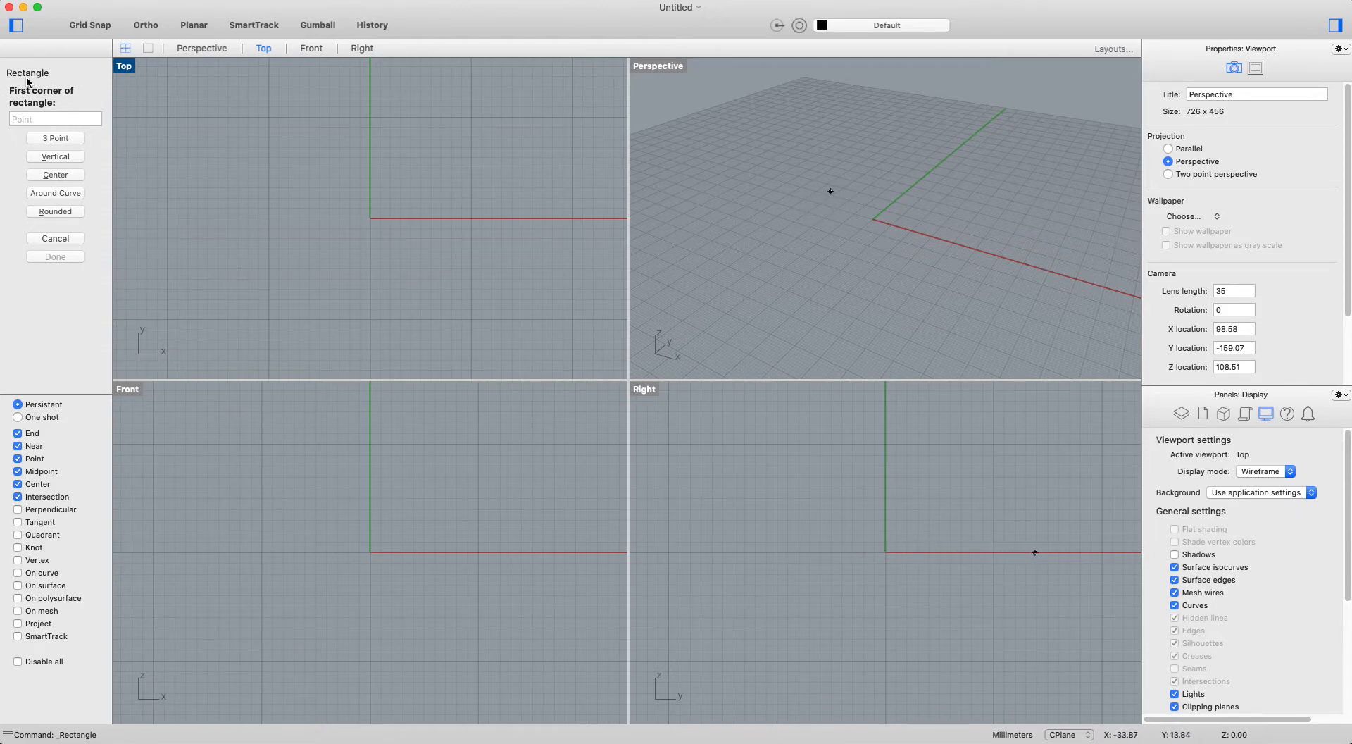
left_click(244, 292)
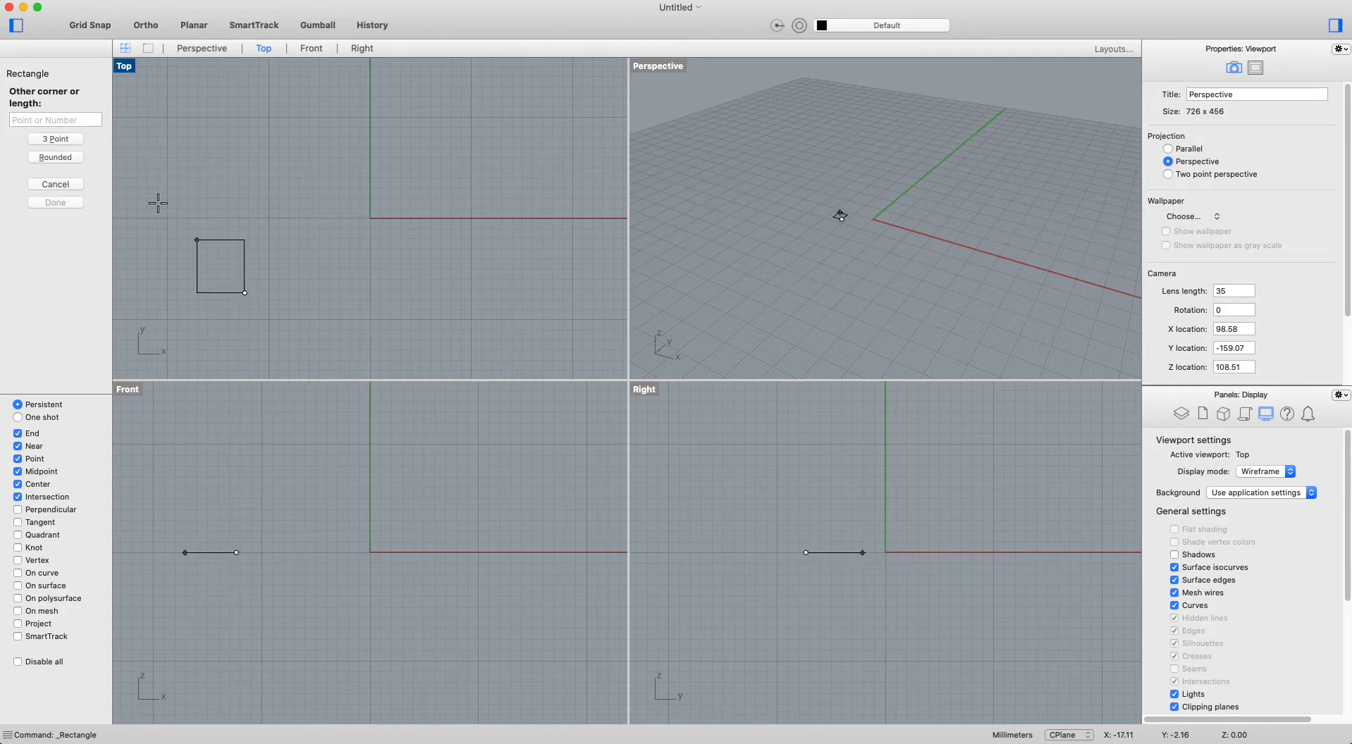
left_click(535, 101)
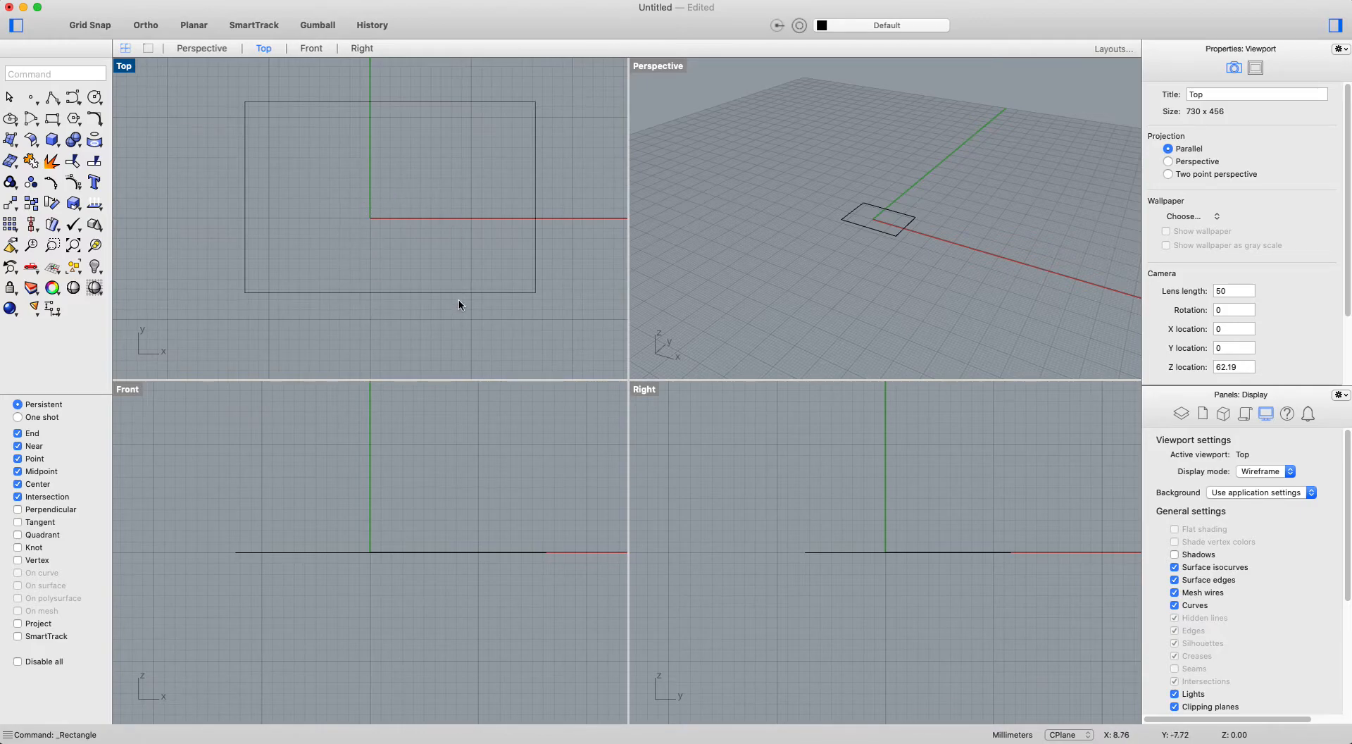
Step: Draw a smaller rectangle inside the first in the Top viewport, starting from its lower edge's midpoint with the Midpoint snap on
left_click(53, 119)
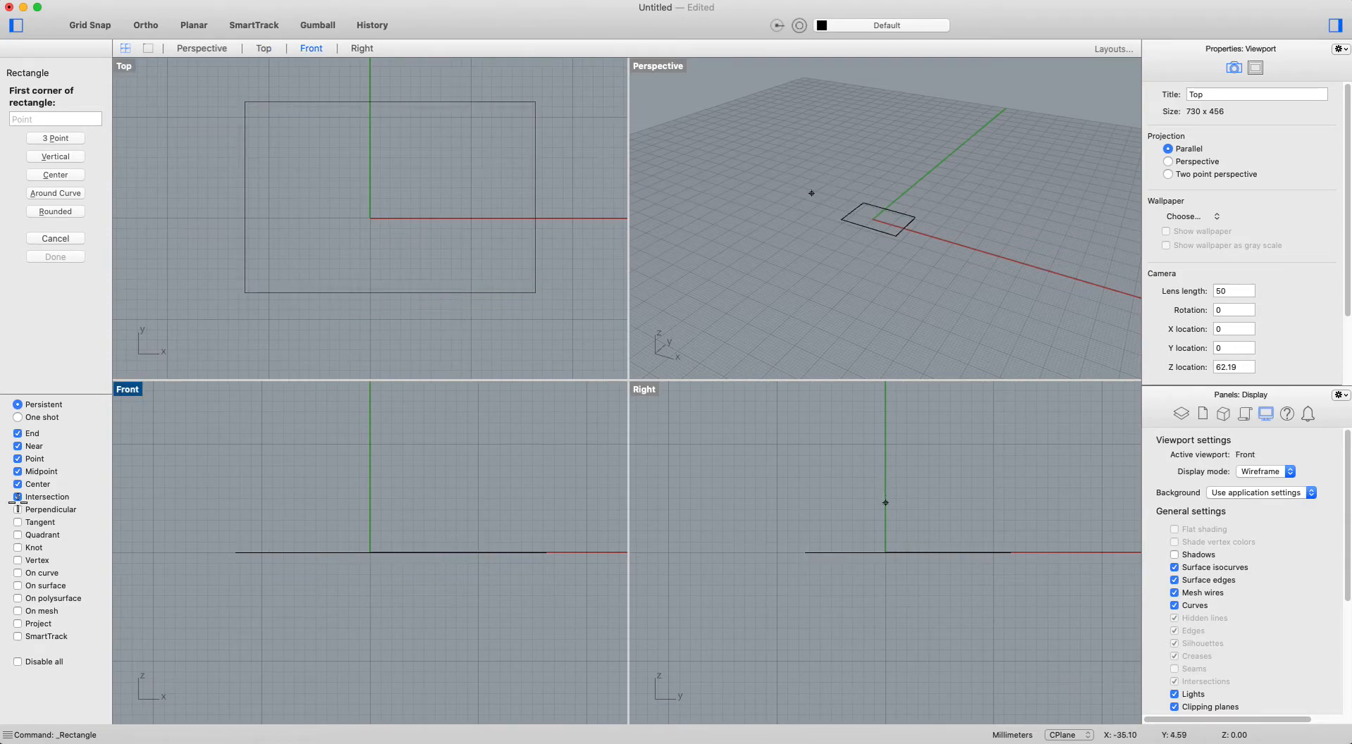
left_click(18, 471)
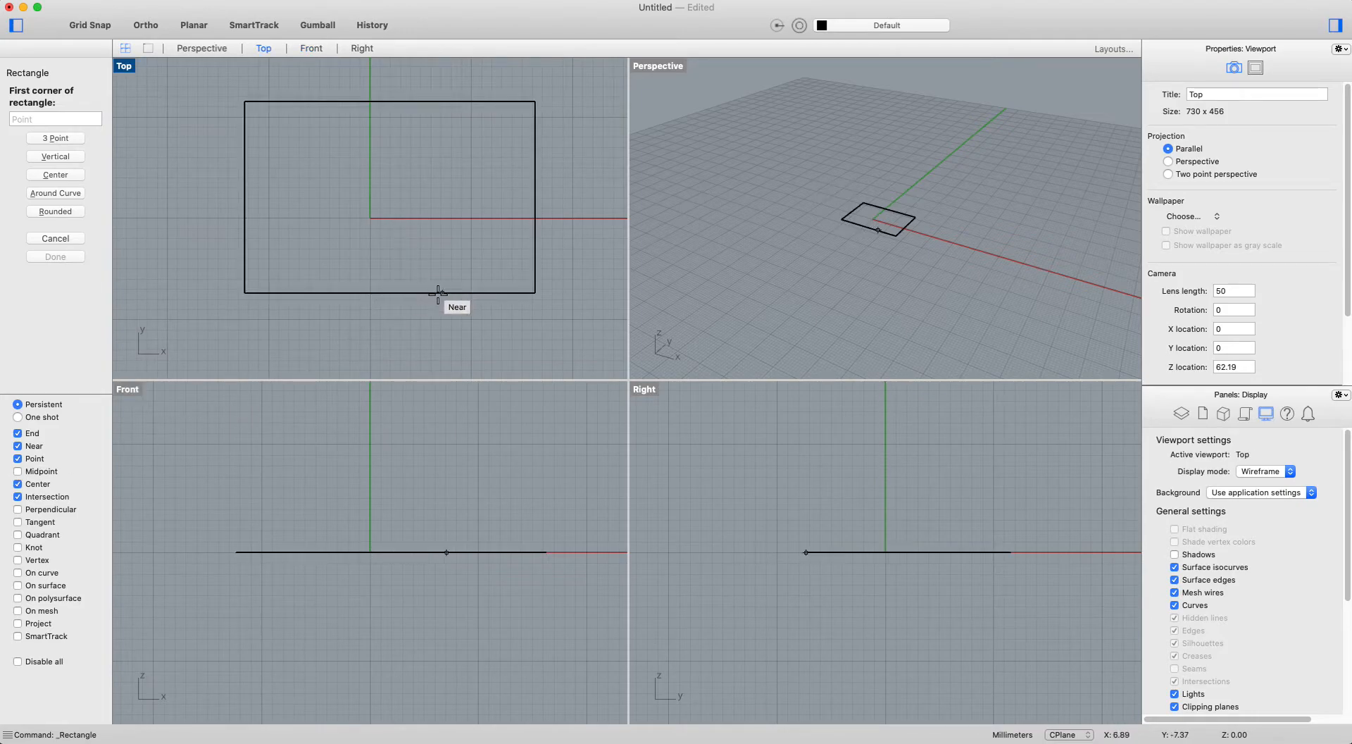
left_click(17, 471)
key("alt")
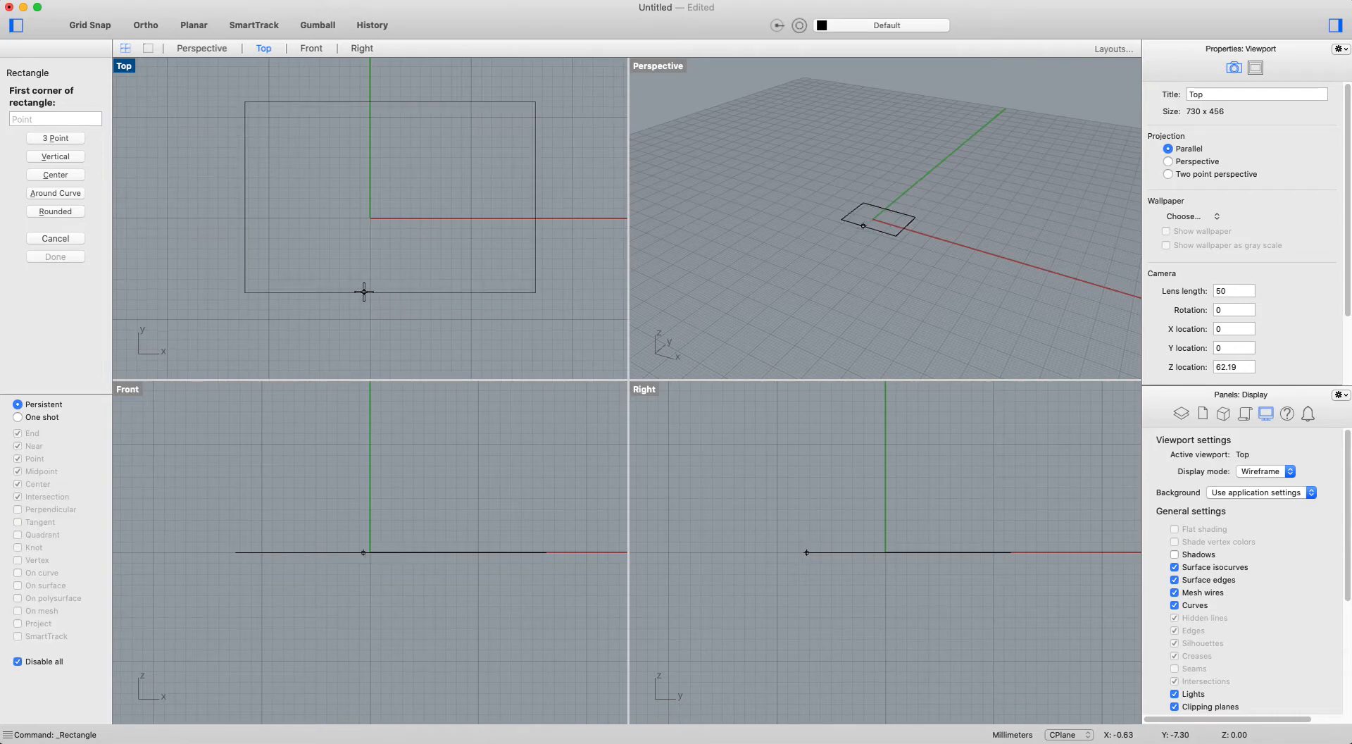
left_click(151, 396)
key("alt")
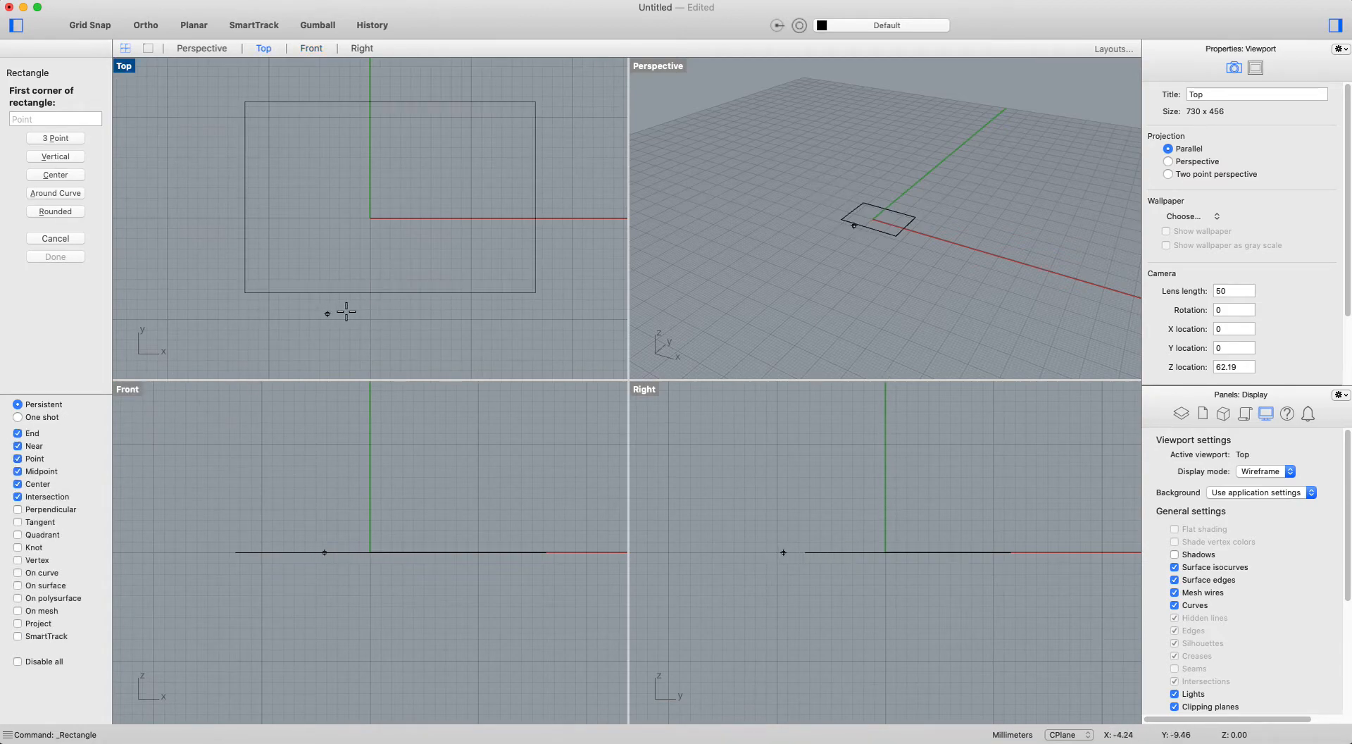
left_click(389, 293)
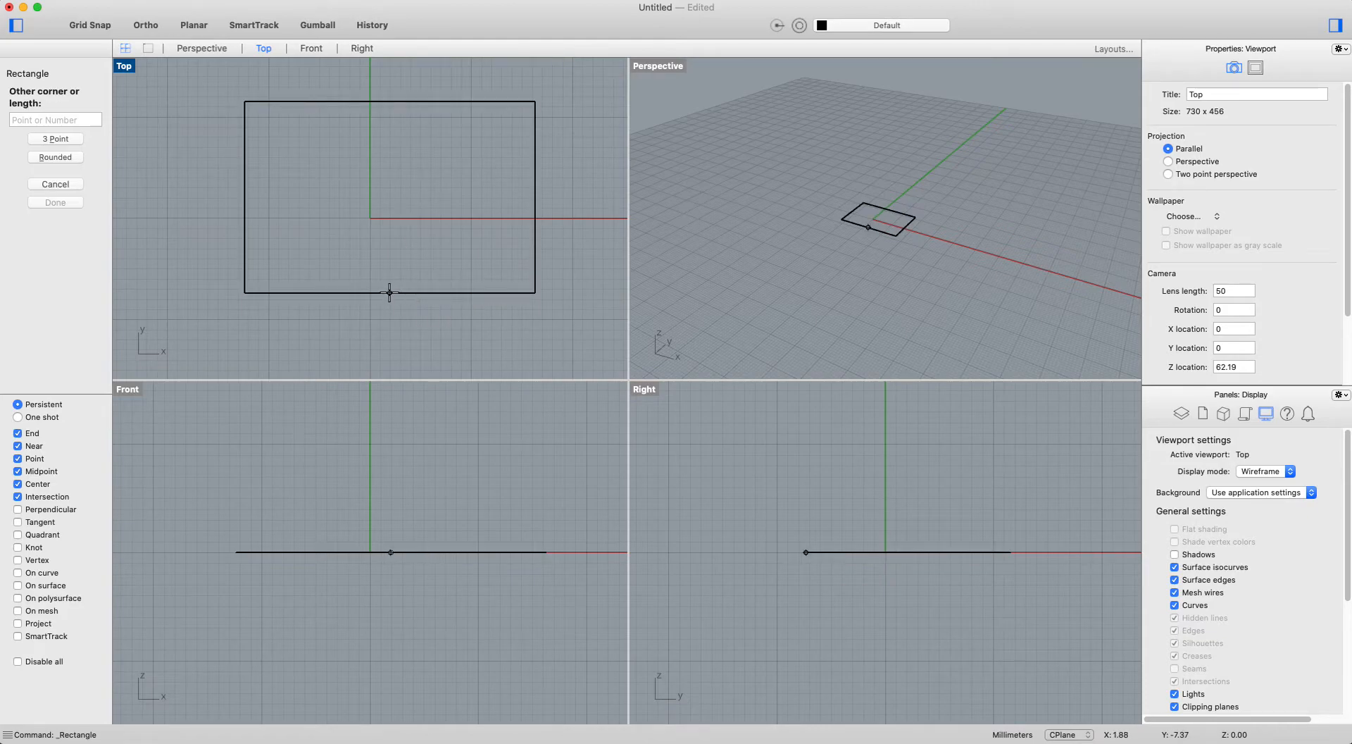
left_click(440, 211)
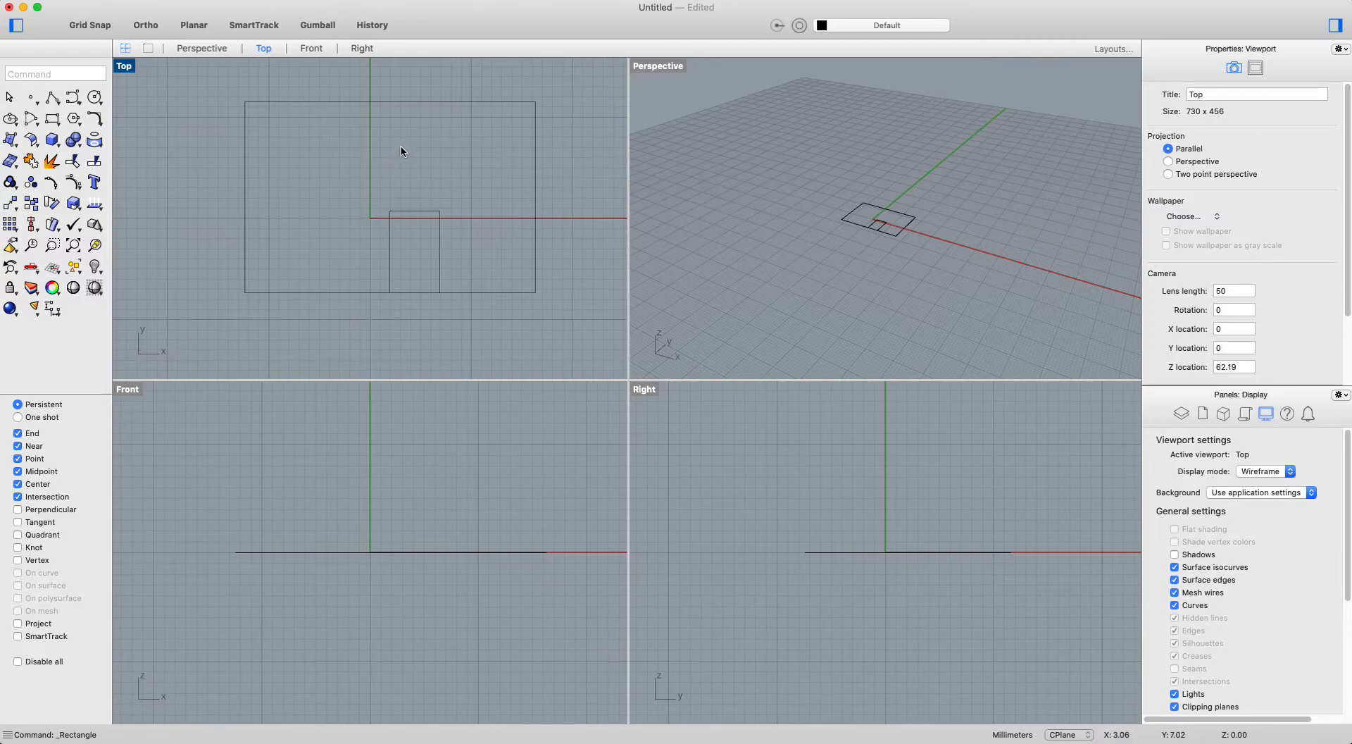
Step: Examine the two rectangles by panning and zooming the Top viewport and orbiting and zooming the Perspective viewport
right_click(390, 115)
left_click(301, 145)
right_click_drag(334, 139, 291, 177)
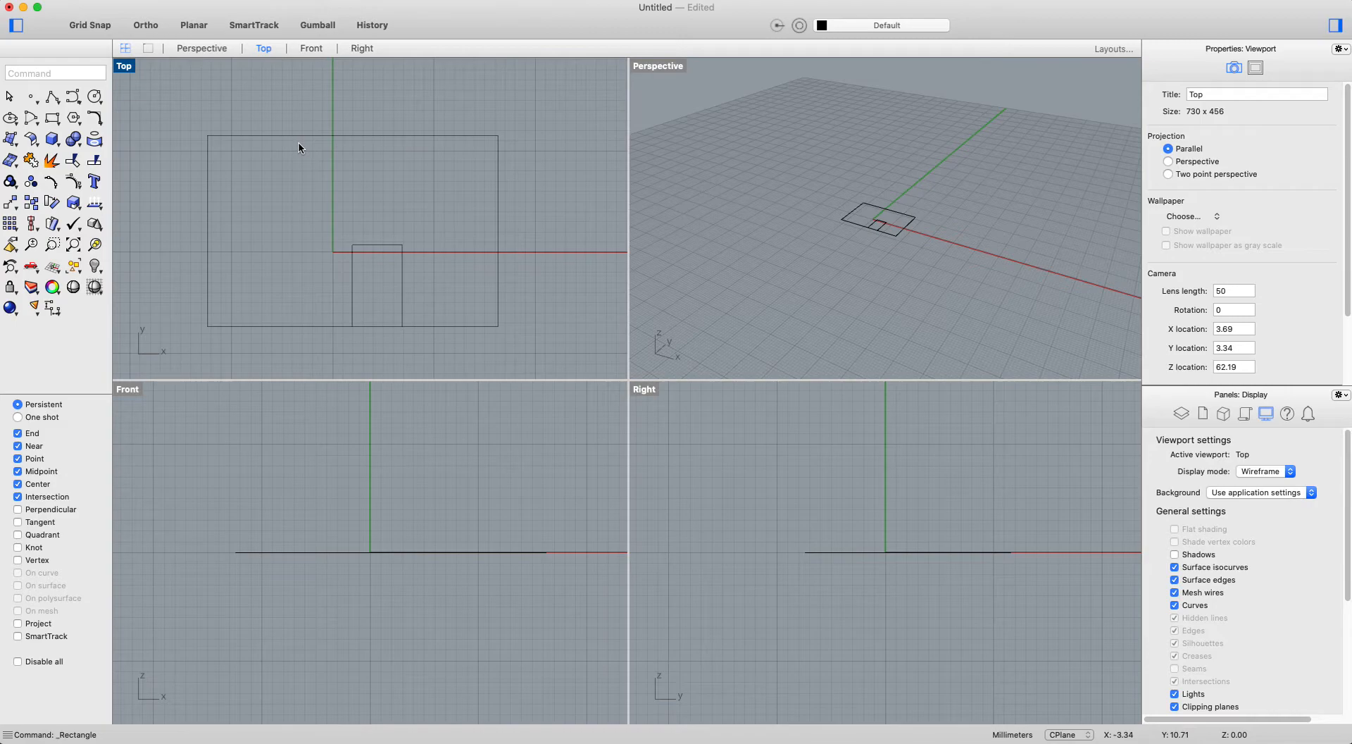
scroll(333, 145, "down", 3)
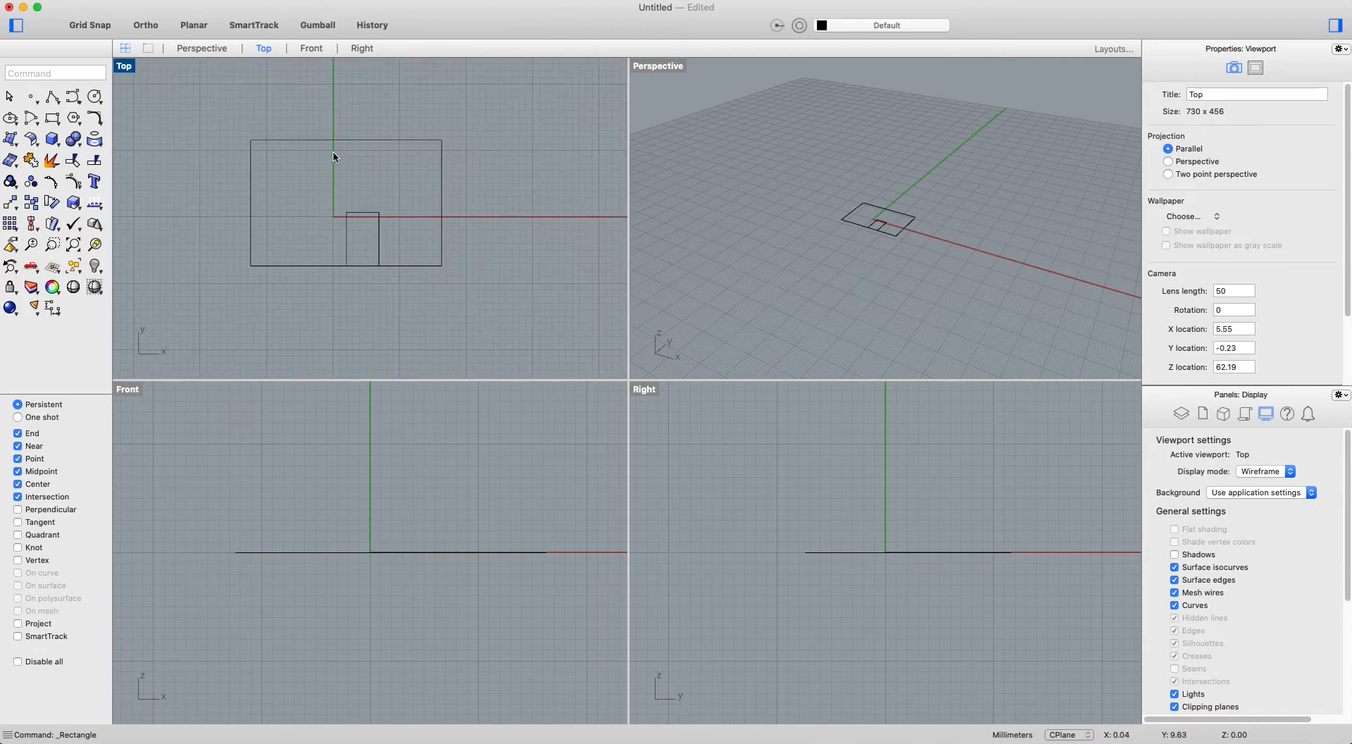
right_click_drag(362, 92, 380, 126)
scroll(366, 200, "down", 2)
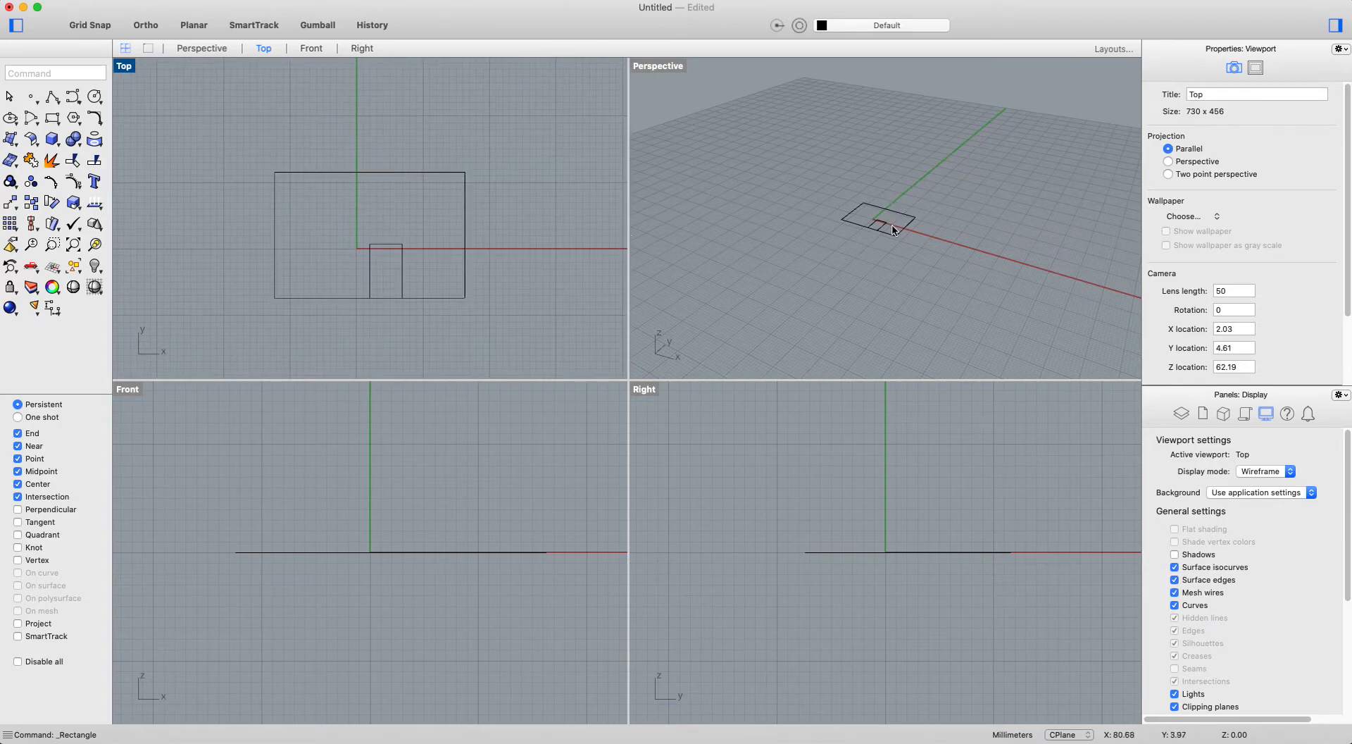
scroll(879, 220, "up", 3)
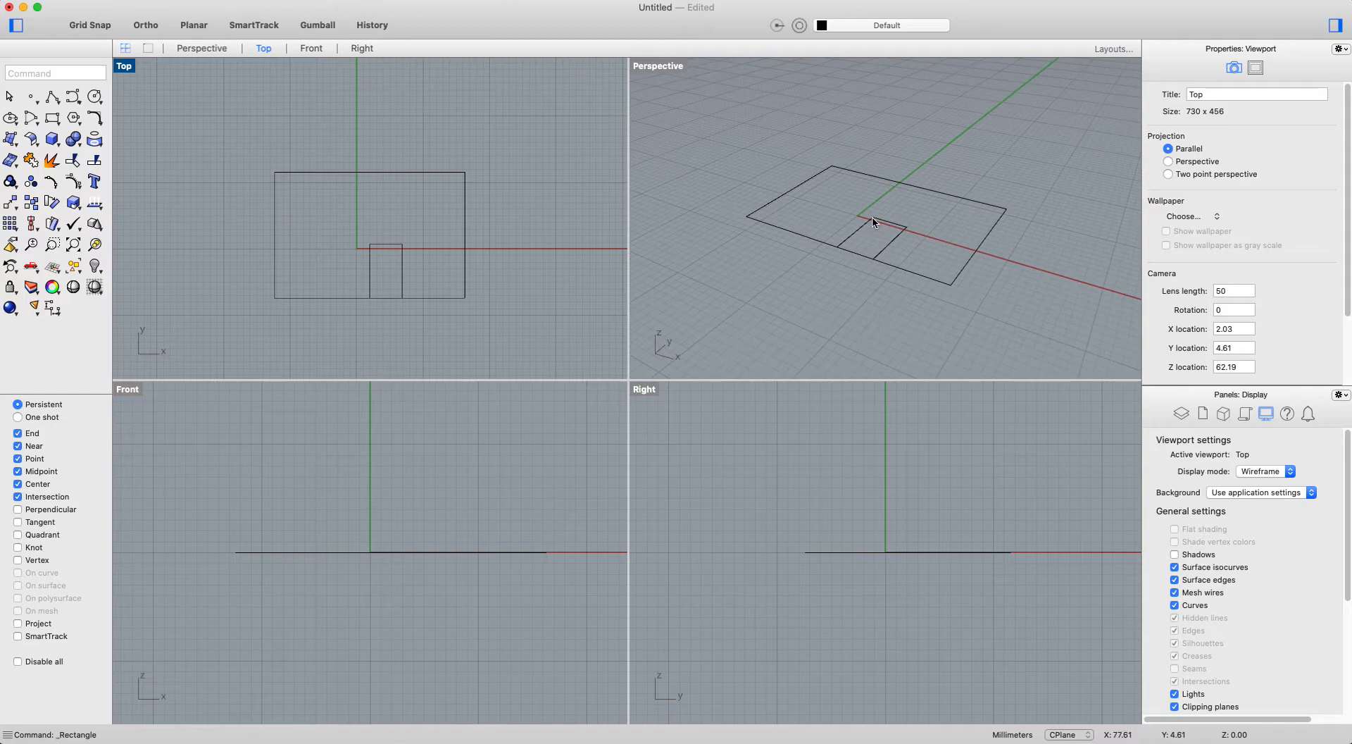
right_click_drag(999, 305, 968, 290)
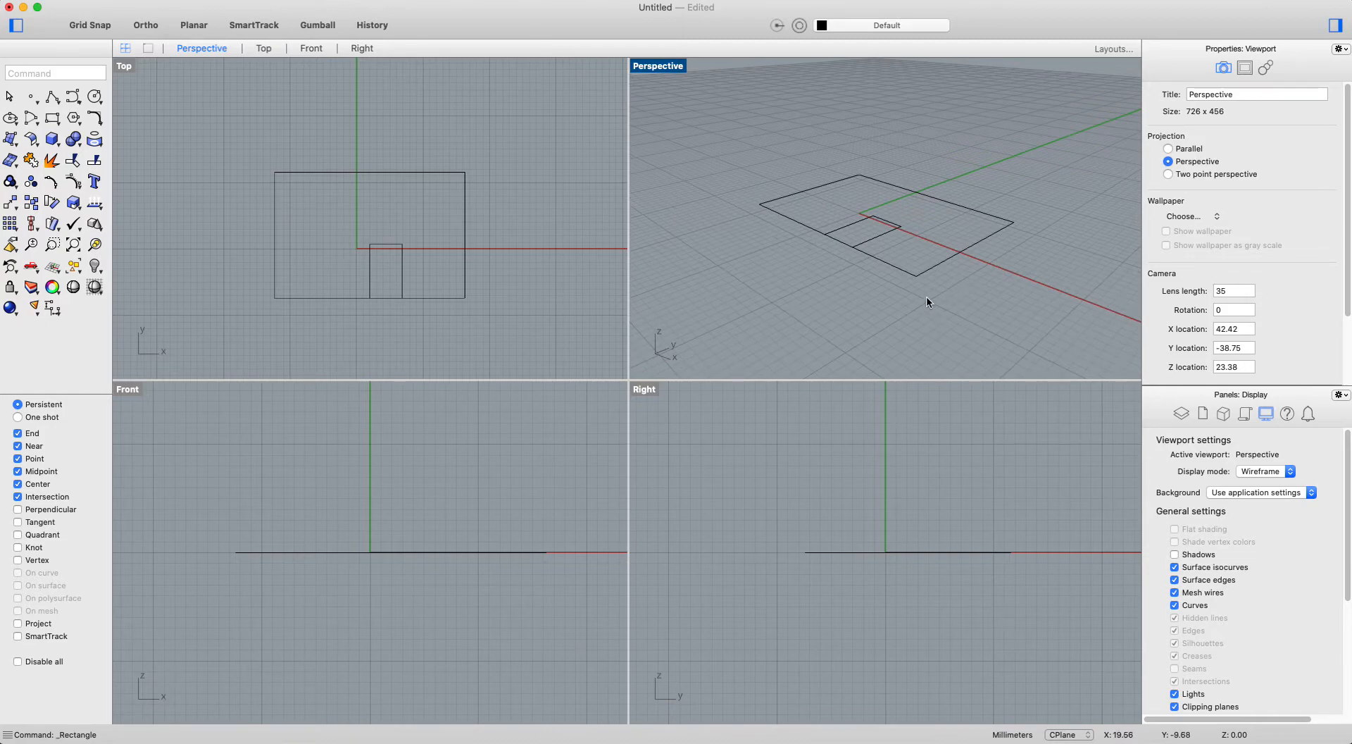
scroll(926, 298, "up", 3)
scroll(873, 279, "up", 3)
right_click_drag(888, 276, 1017, 281)
right_click_drag(509, 195, 367, 176)
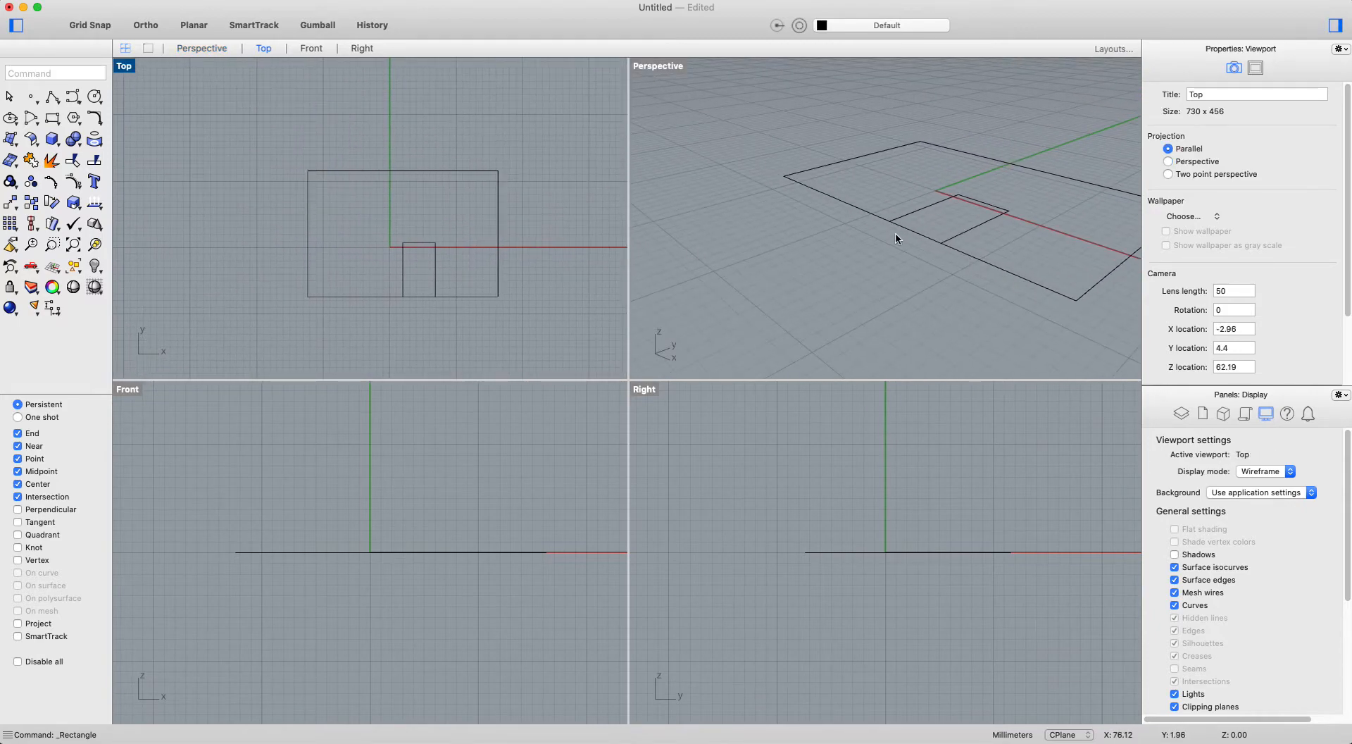
right_click_drag(1036, 255, 939, 253)
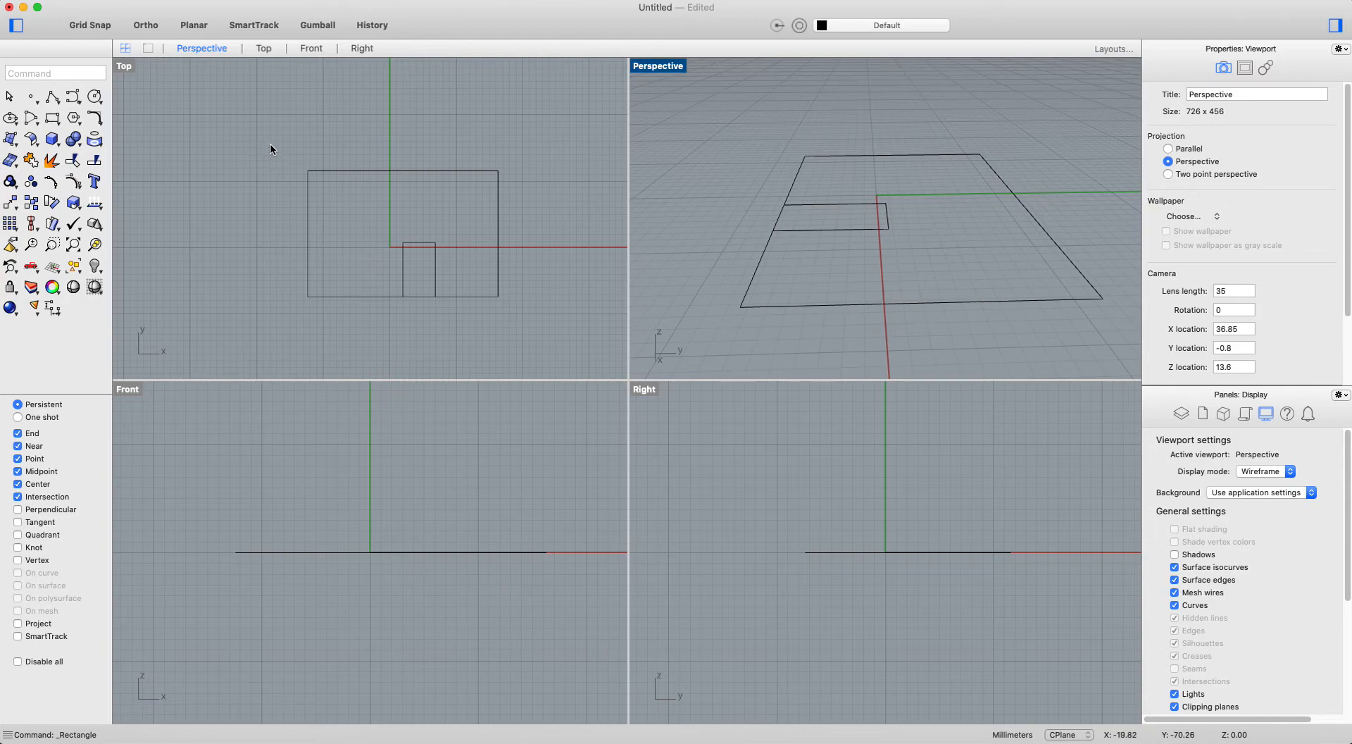
Step: Try a window selection enclosing only the small rectangle, and delete both rectangles using a crossing selection in the Top viewport
left_click(235, 120)
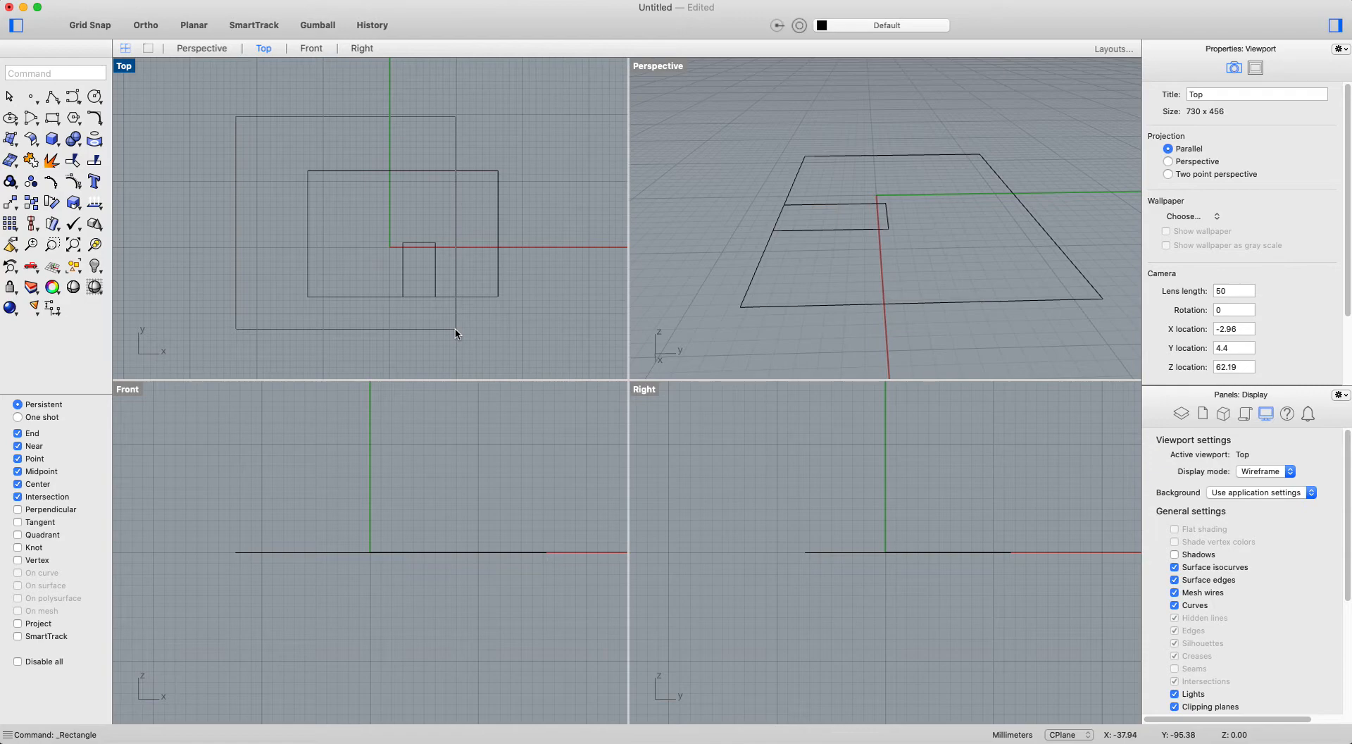
left_click_drag(236, 117, 455, 329)
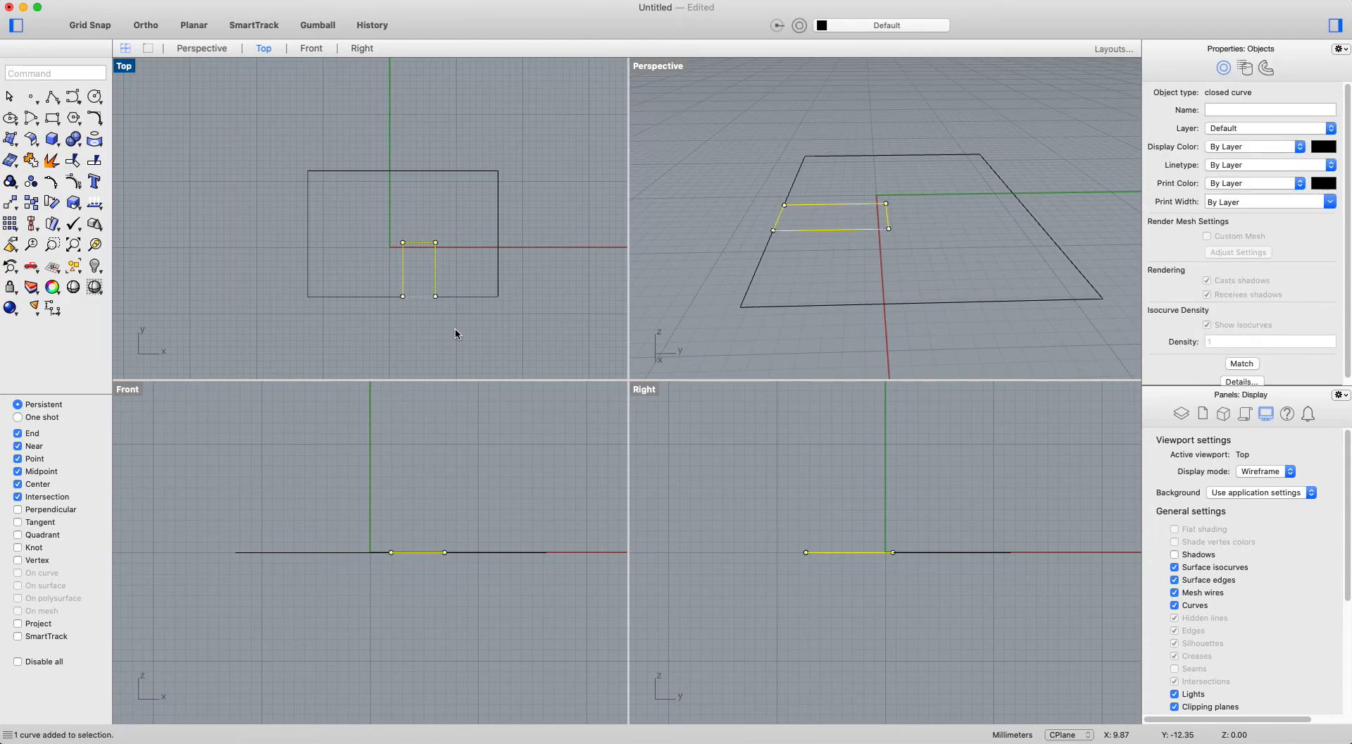
left_click_drag(581, 123, 394, 341)
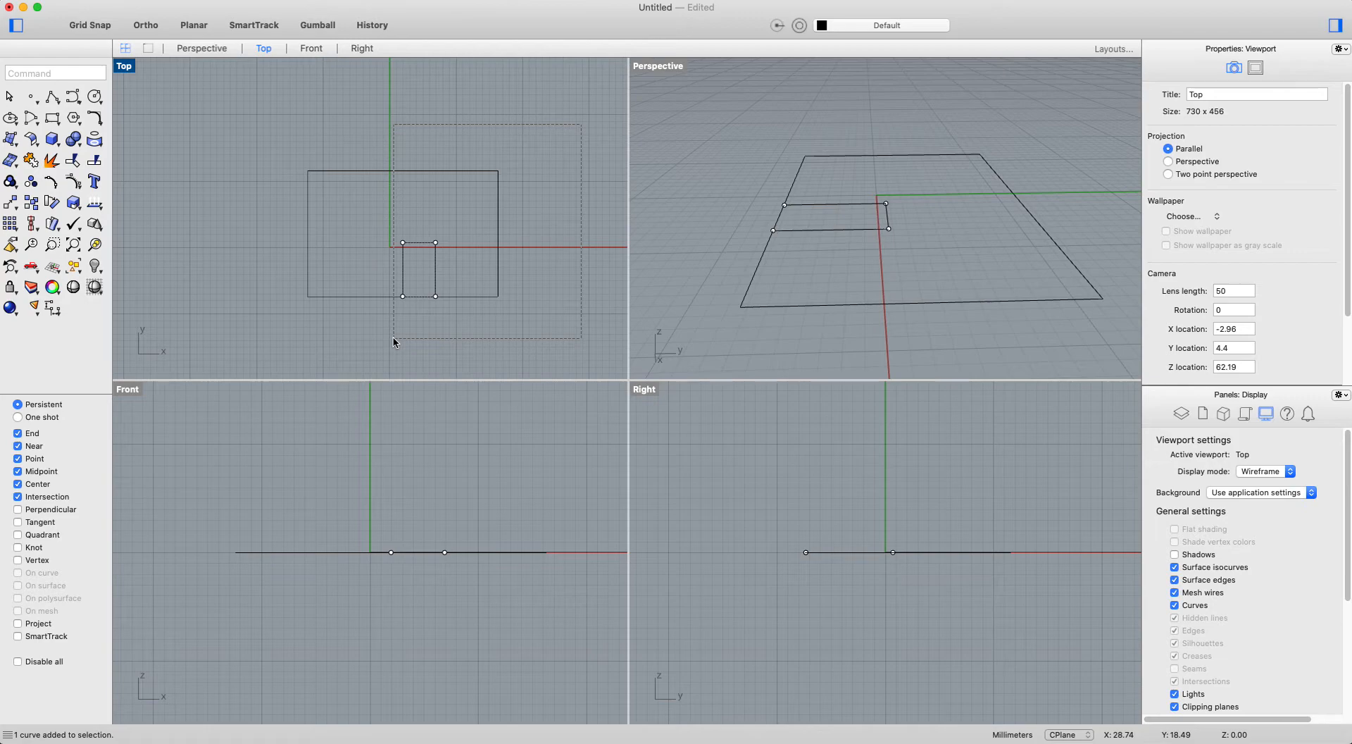
left_click_drag(393, 340, 393, 341)
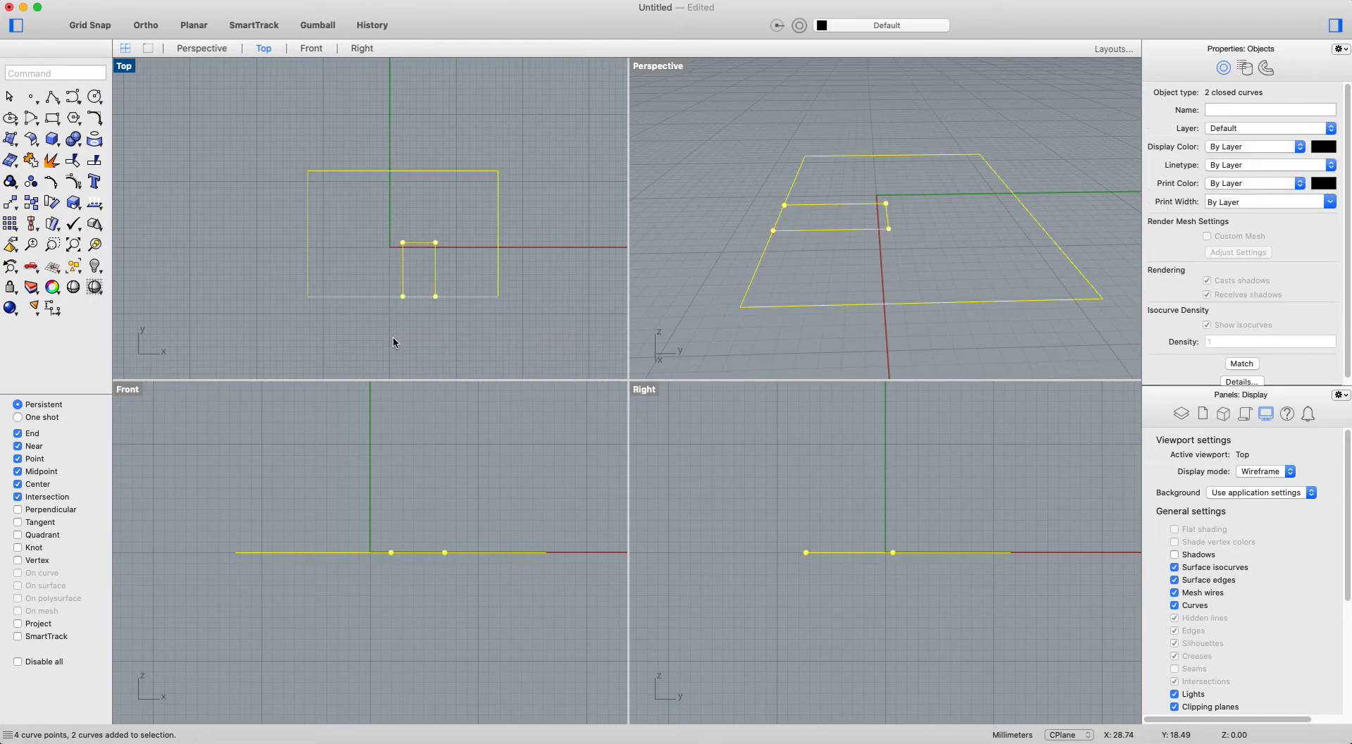
key("Delete")
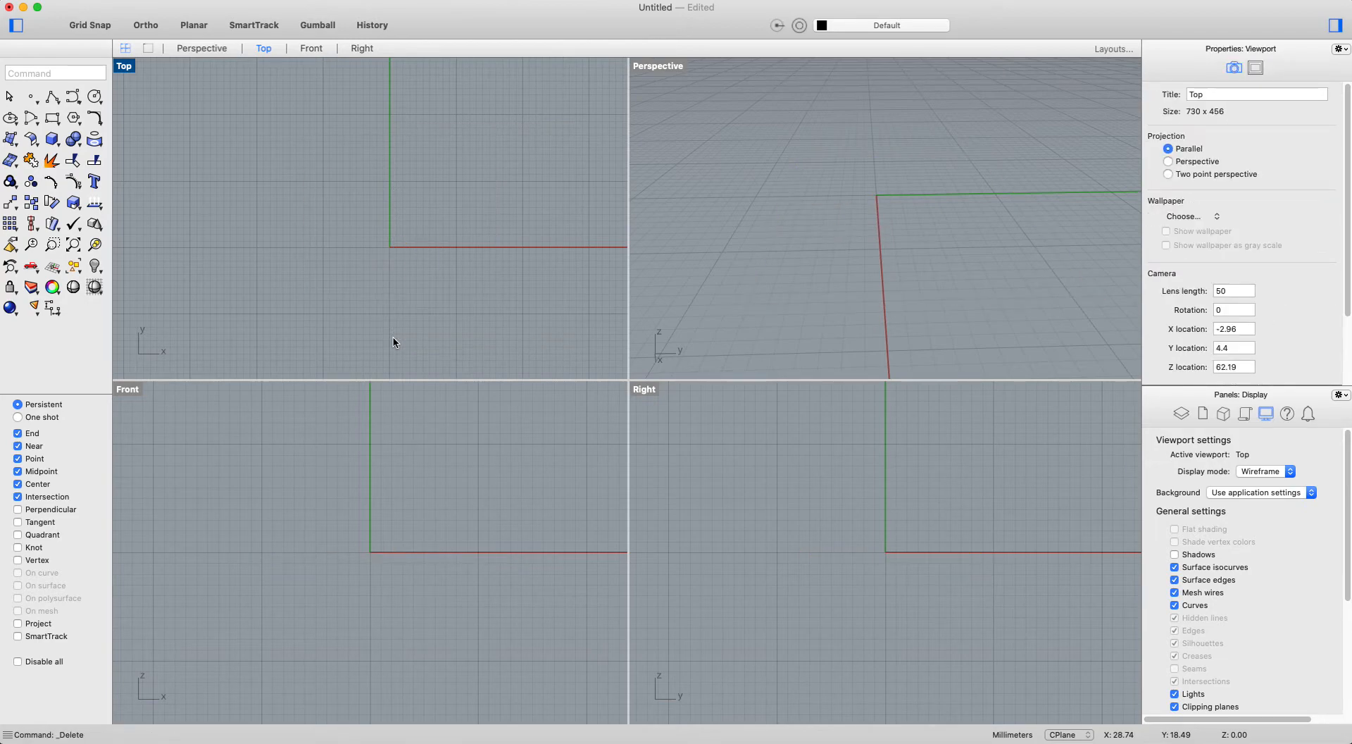
Step: Start a corner-to-corner box in the Top viewport, with its first corner left of the origin near the X axis and a length of 100 mm
left_click(56, 145)
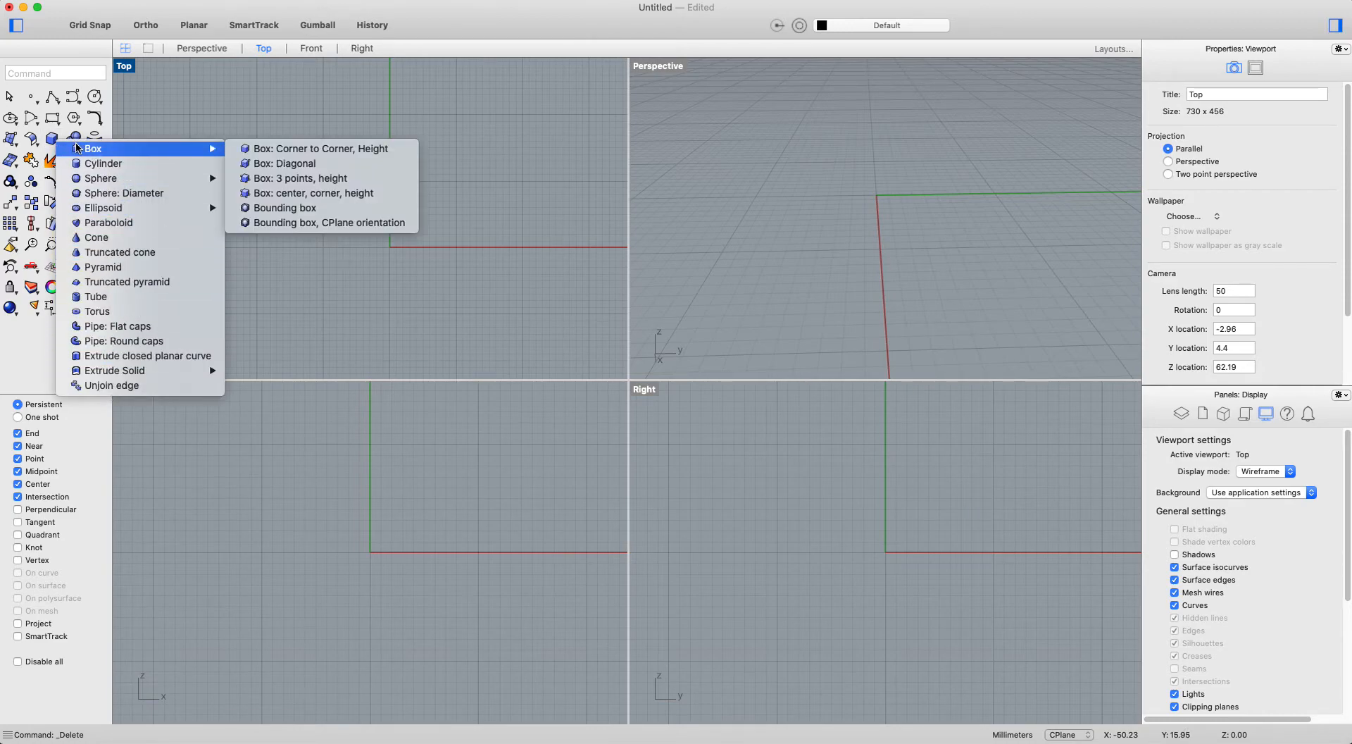
left_click(50, 144)
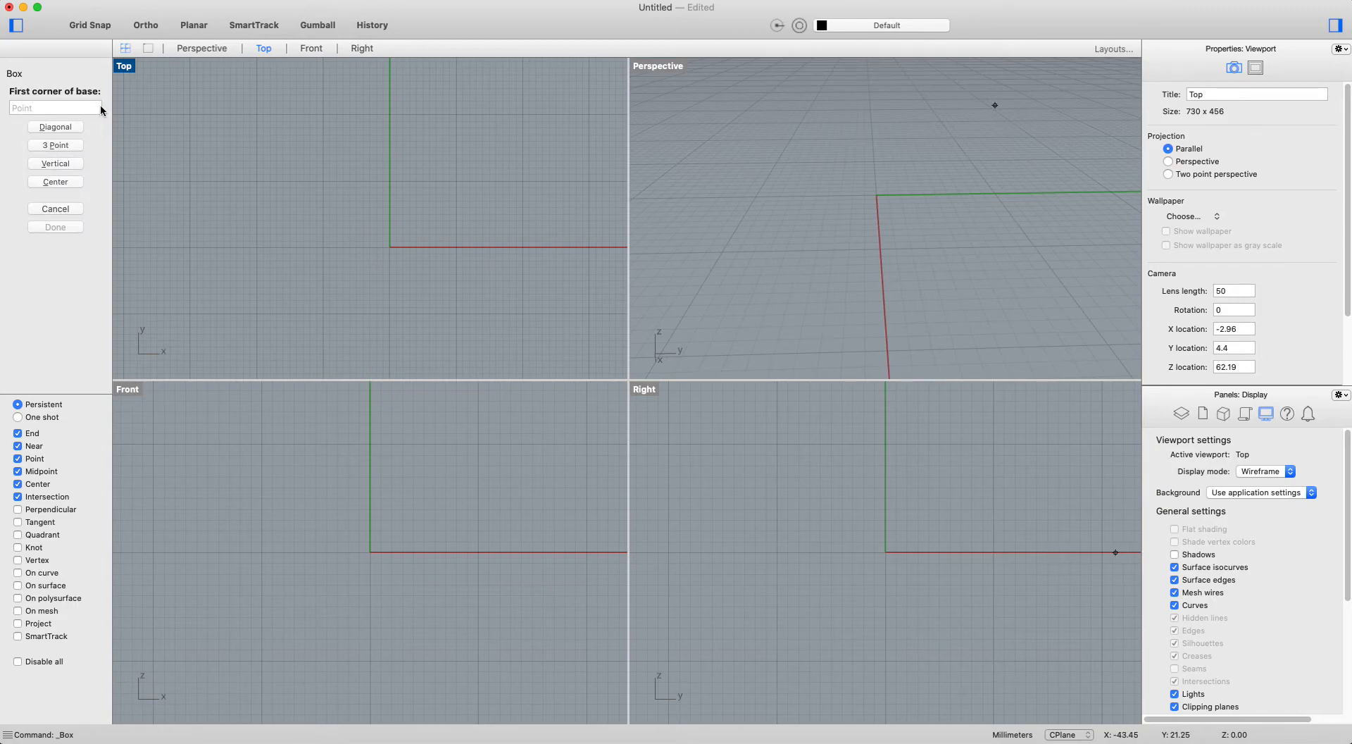
left_click(283, 243)
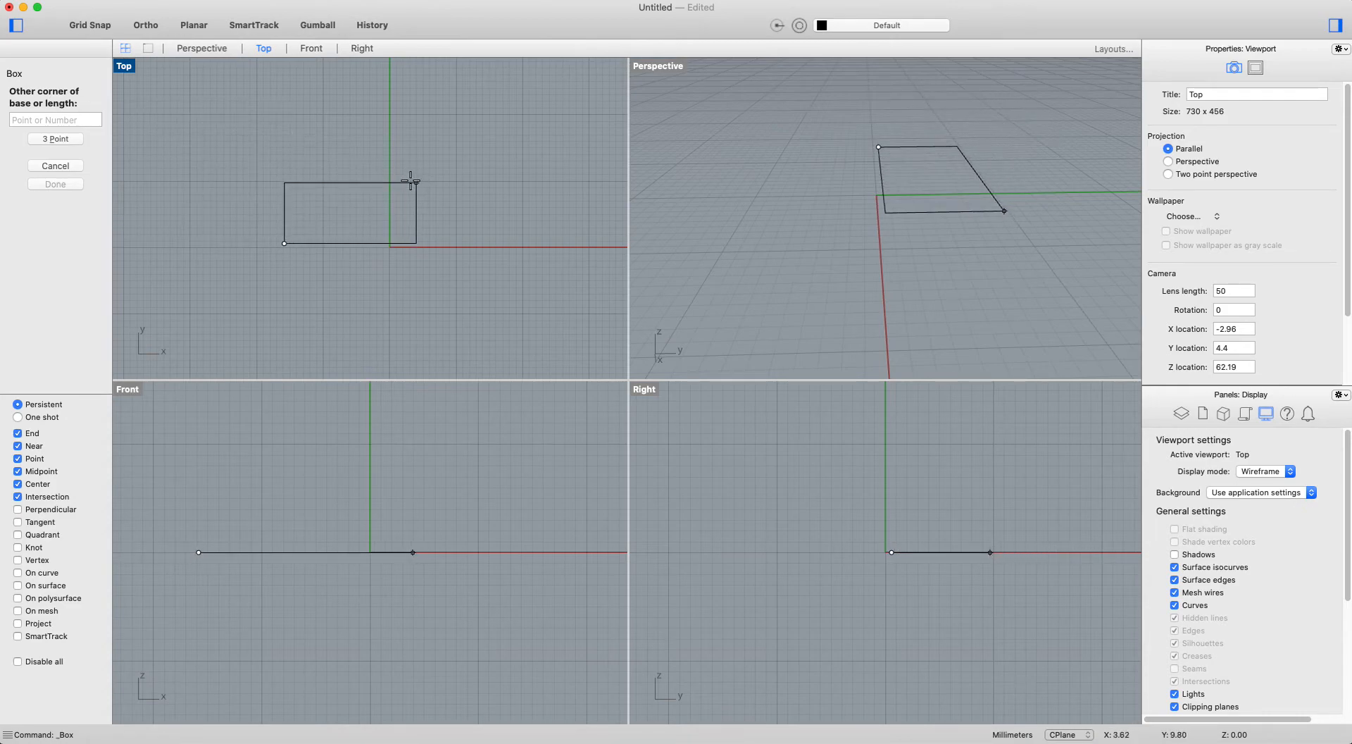
left_click(62, 120)
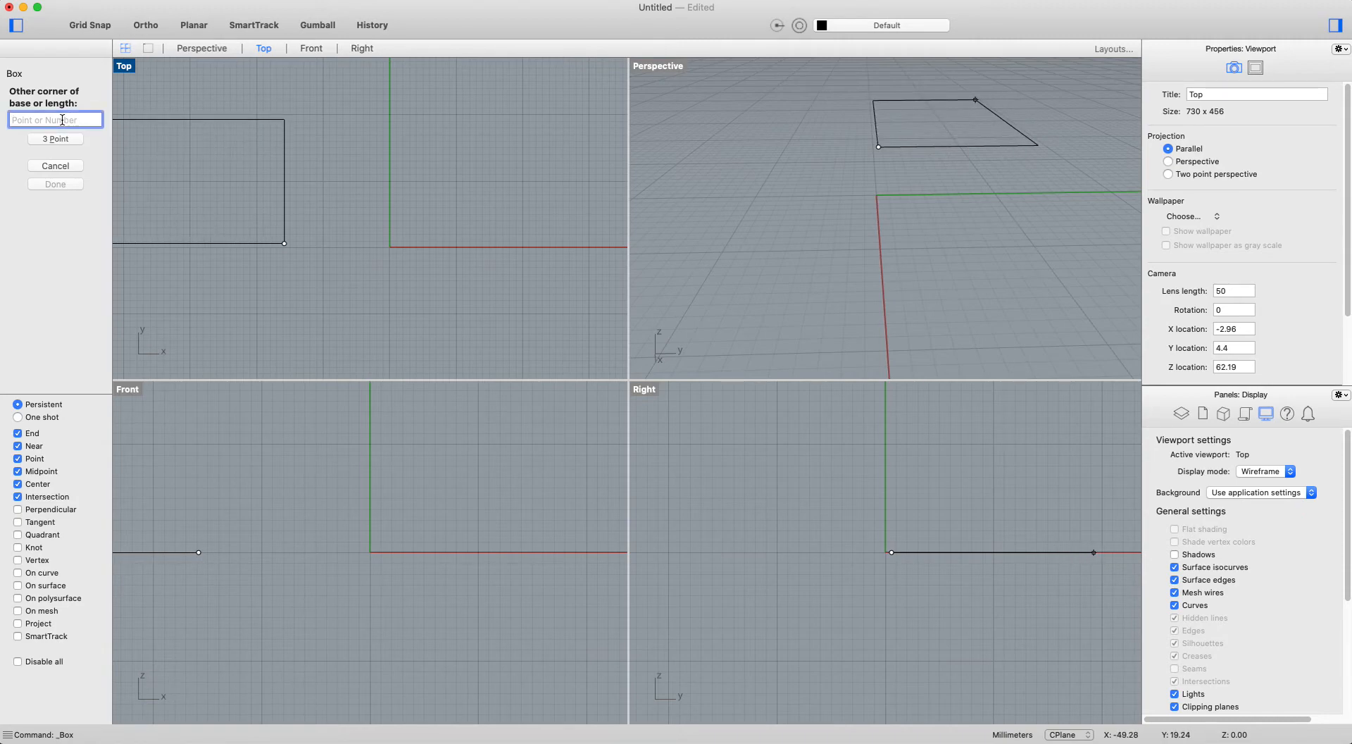
type("100")
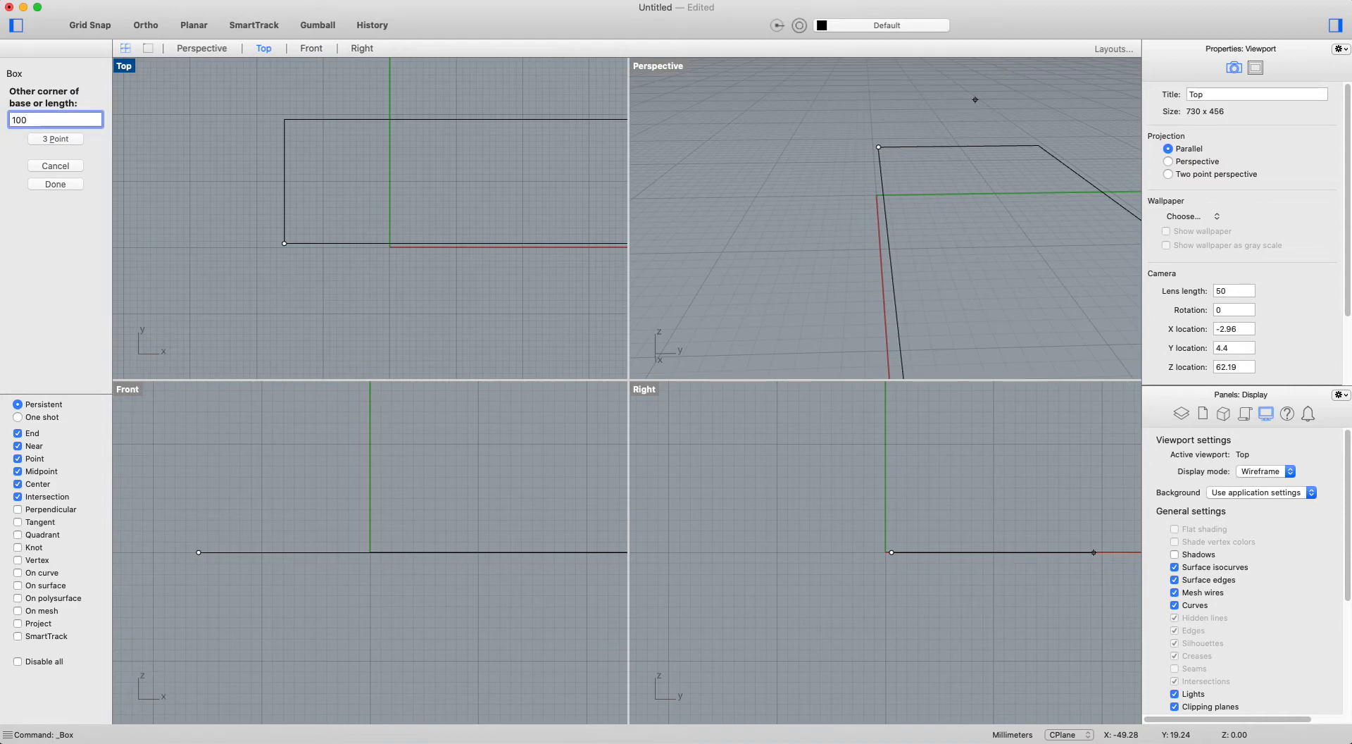
key("Return")
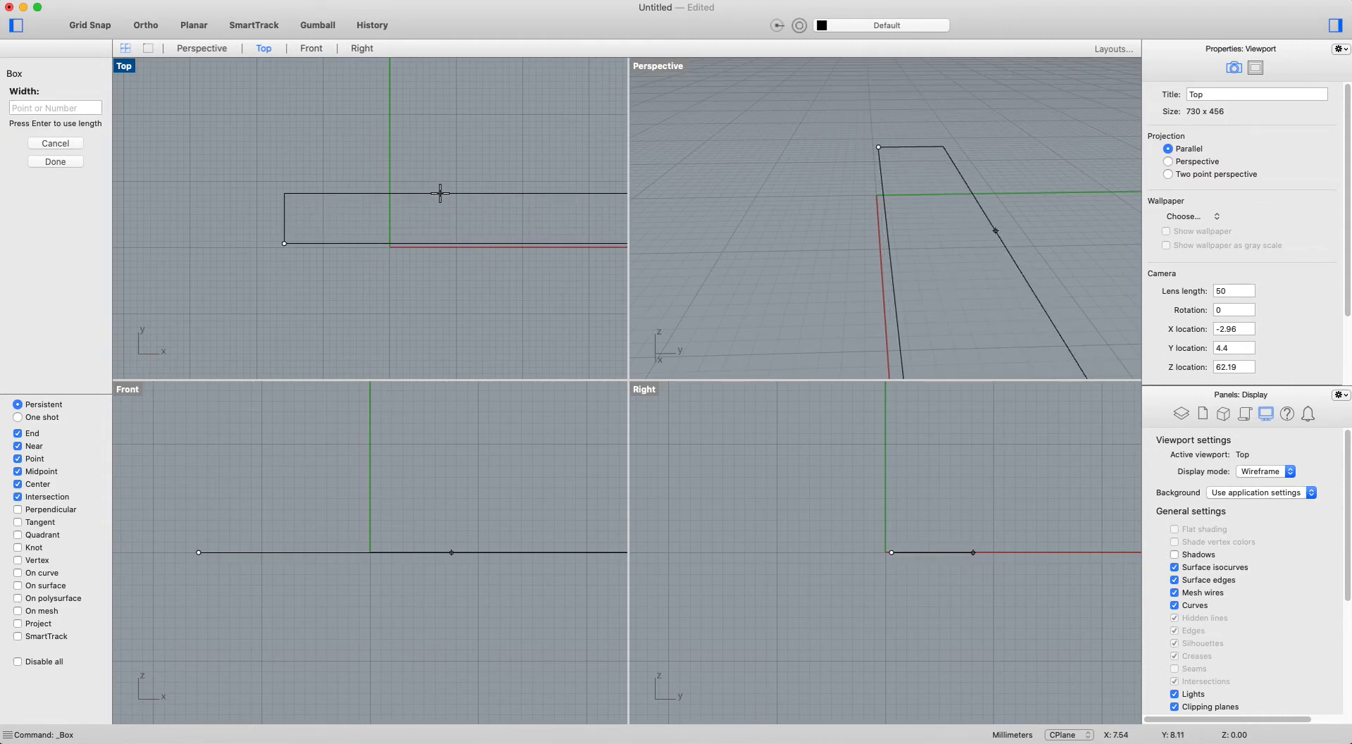
Step: Set the box's width to 100 mm and its height to 50 mm
left_click(54, 108)
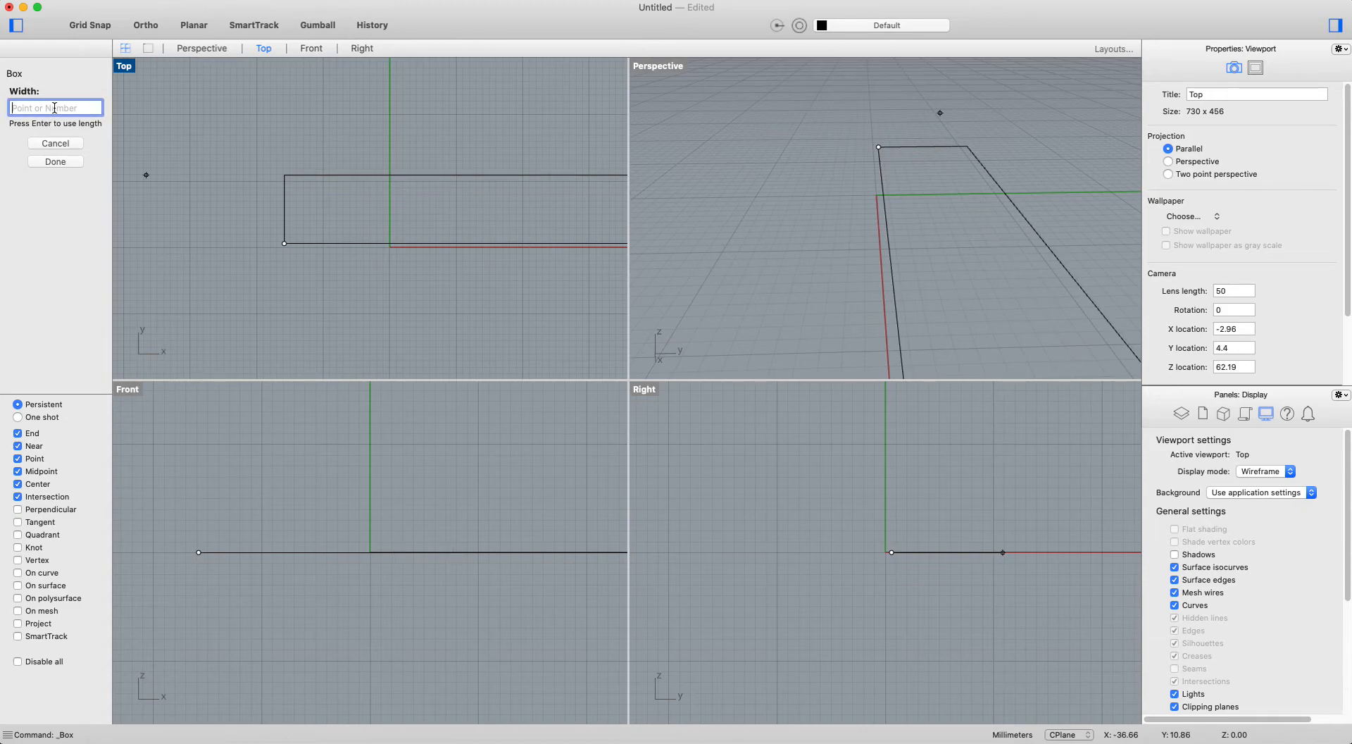
type("100")
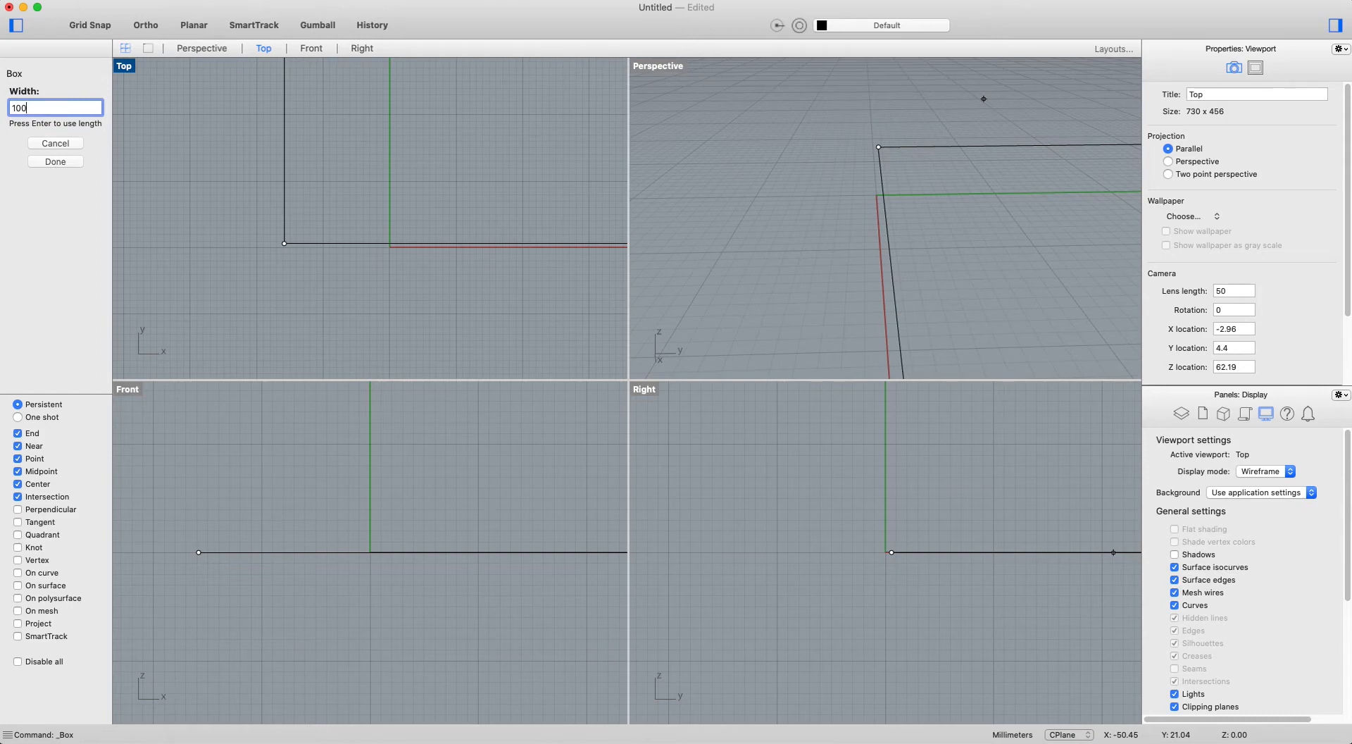
key("Return")
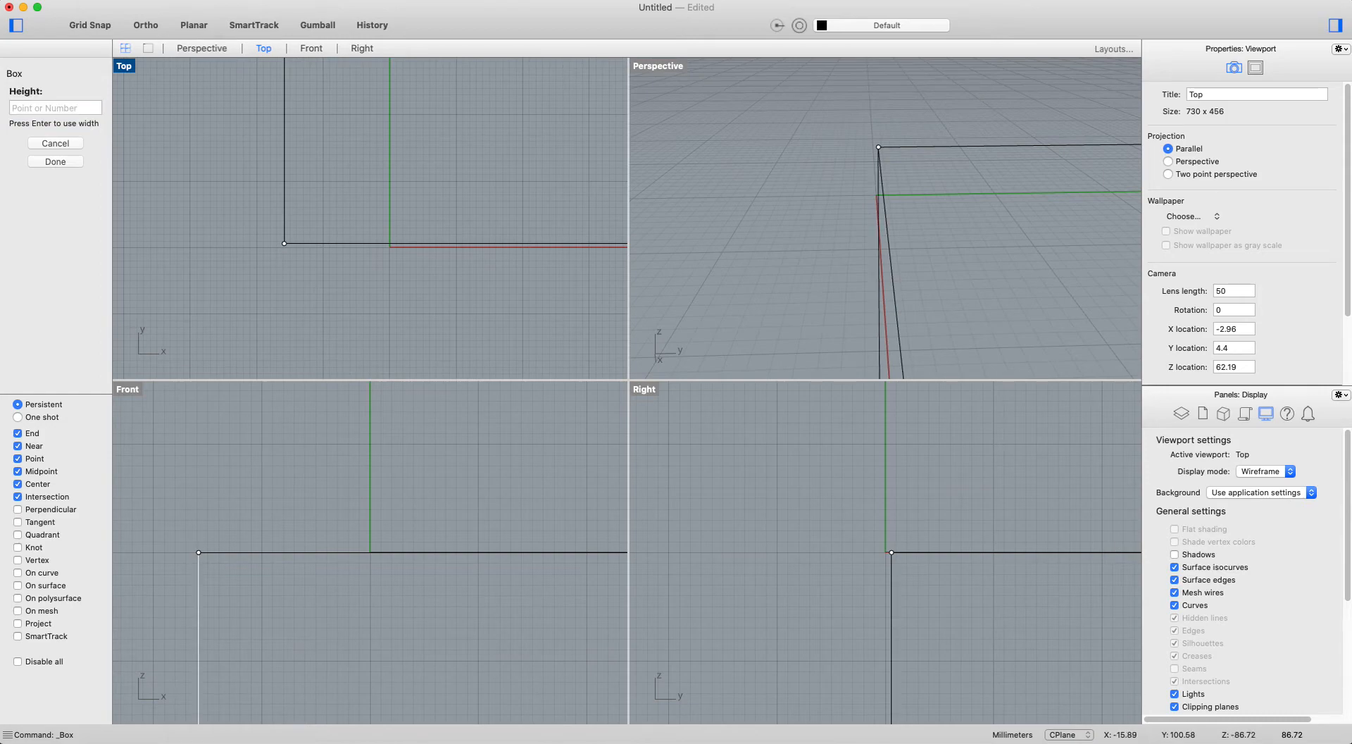
left_click(63, 107)
type("100")
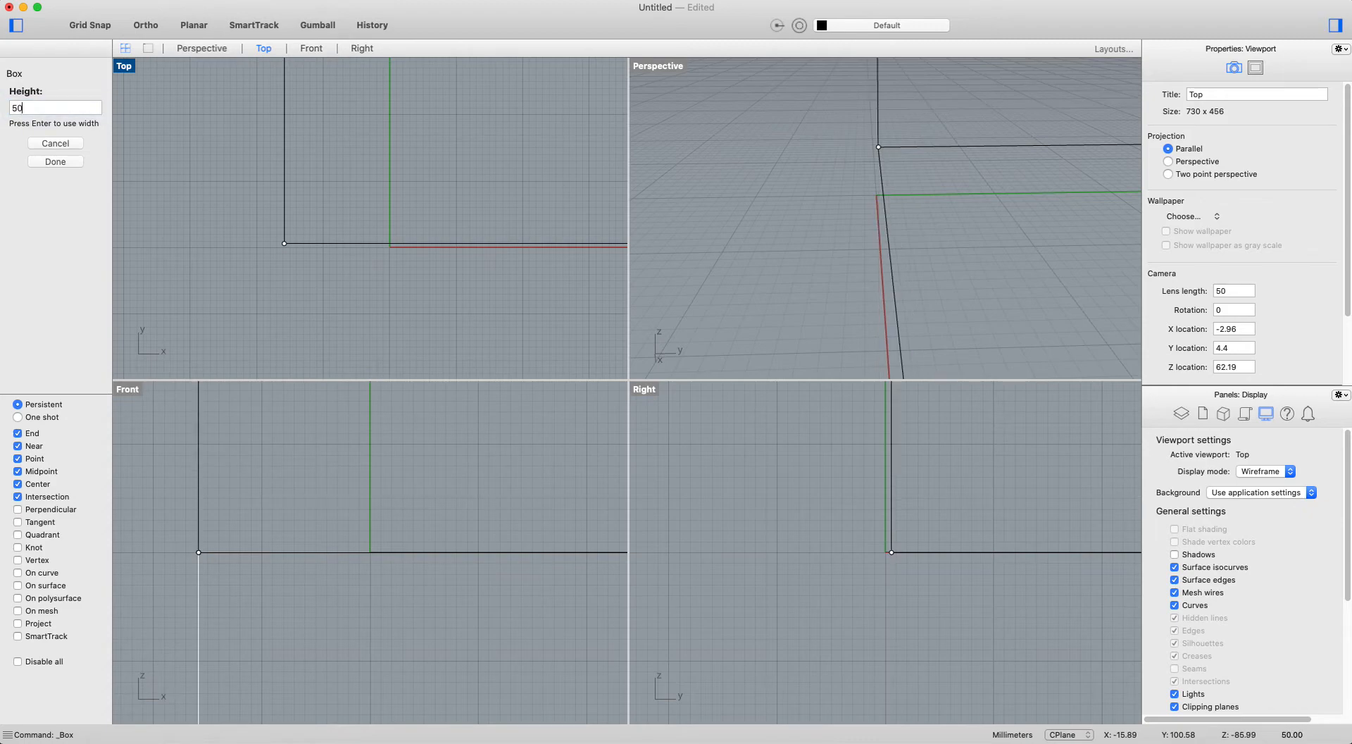
key("Return")
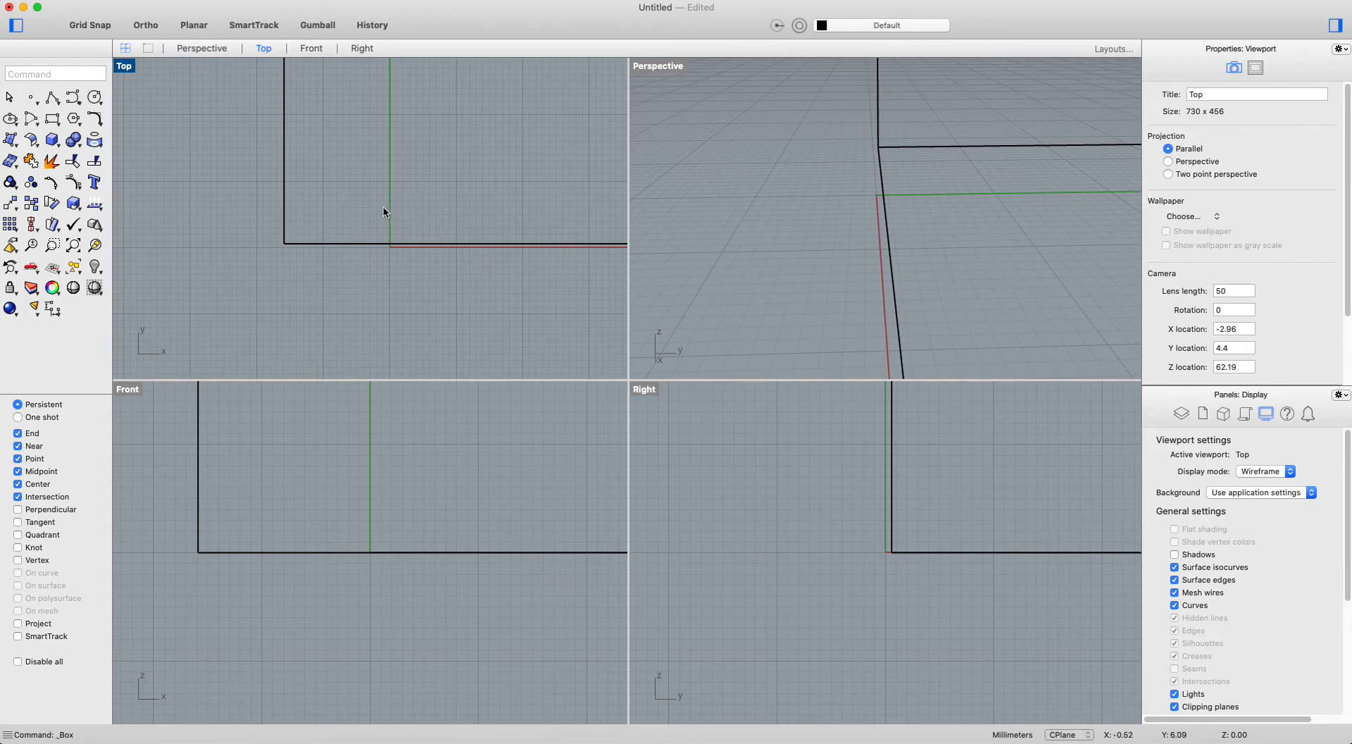
Step: Frame the whole box in the Top viewport and fit it in all four viewports with Zoom All Extents
scroll(343, 158, "down", 5)
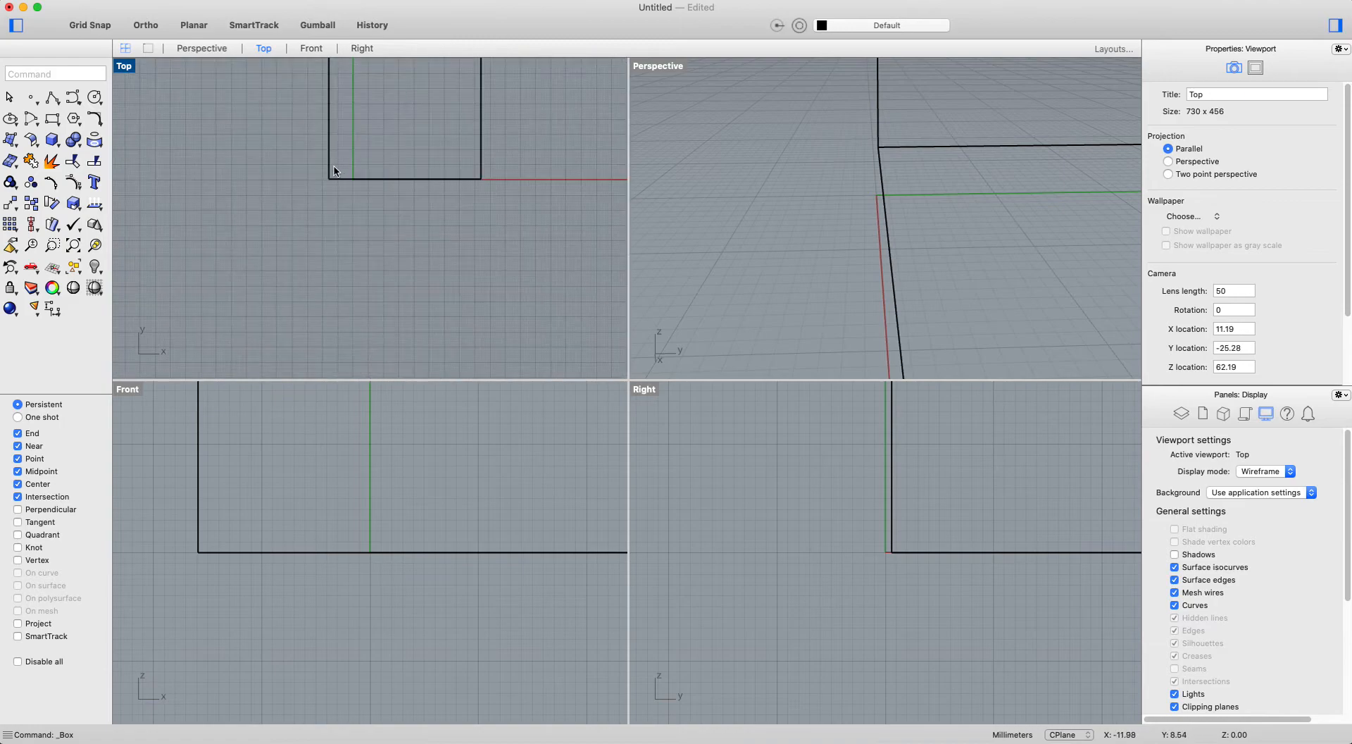
right_click_drag(338, 107, 317, 195)
scroll(359, 209, "up", 8)
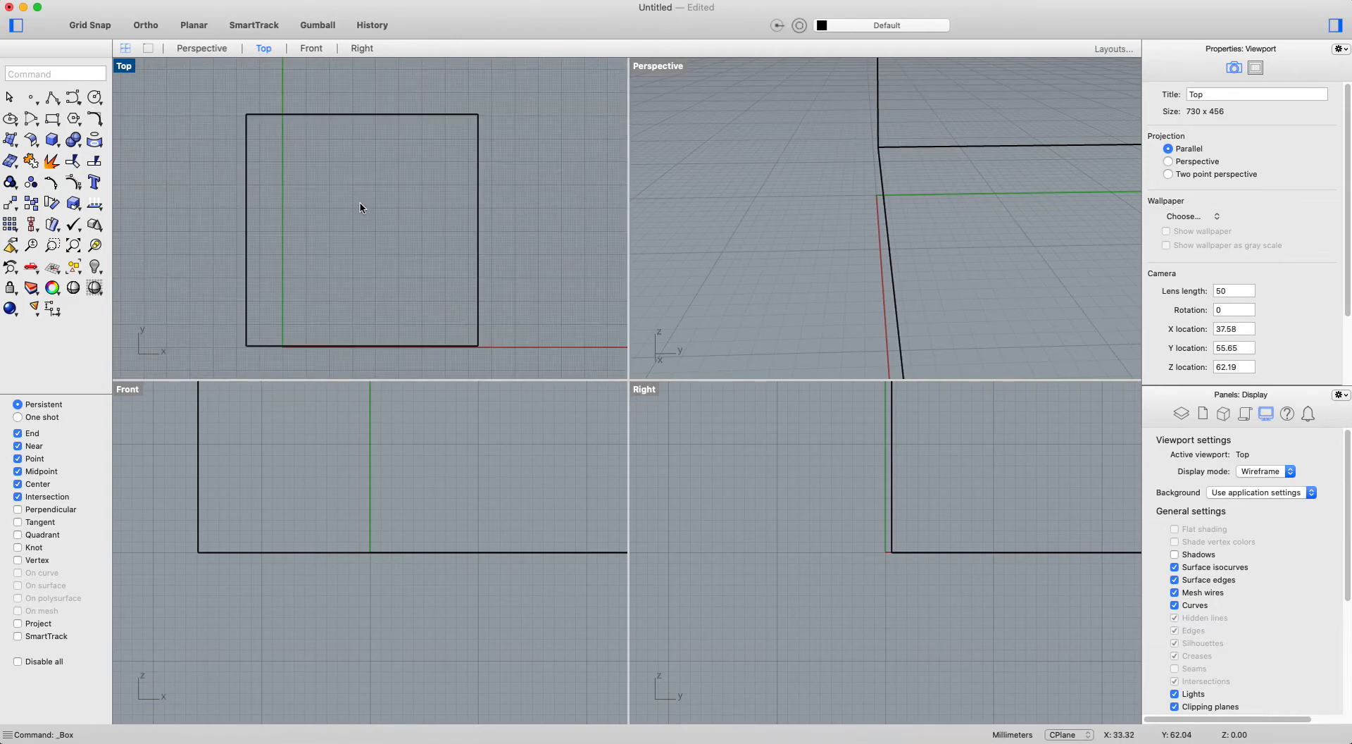
right_click_drag(354, 242, 365, 219)
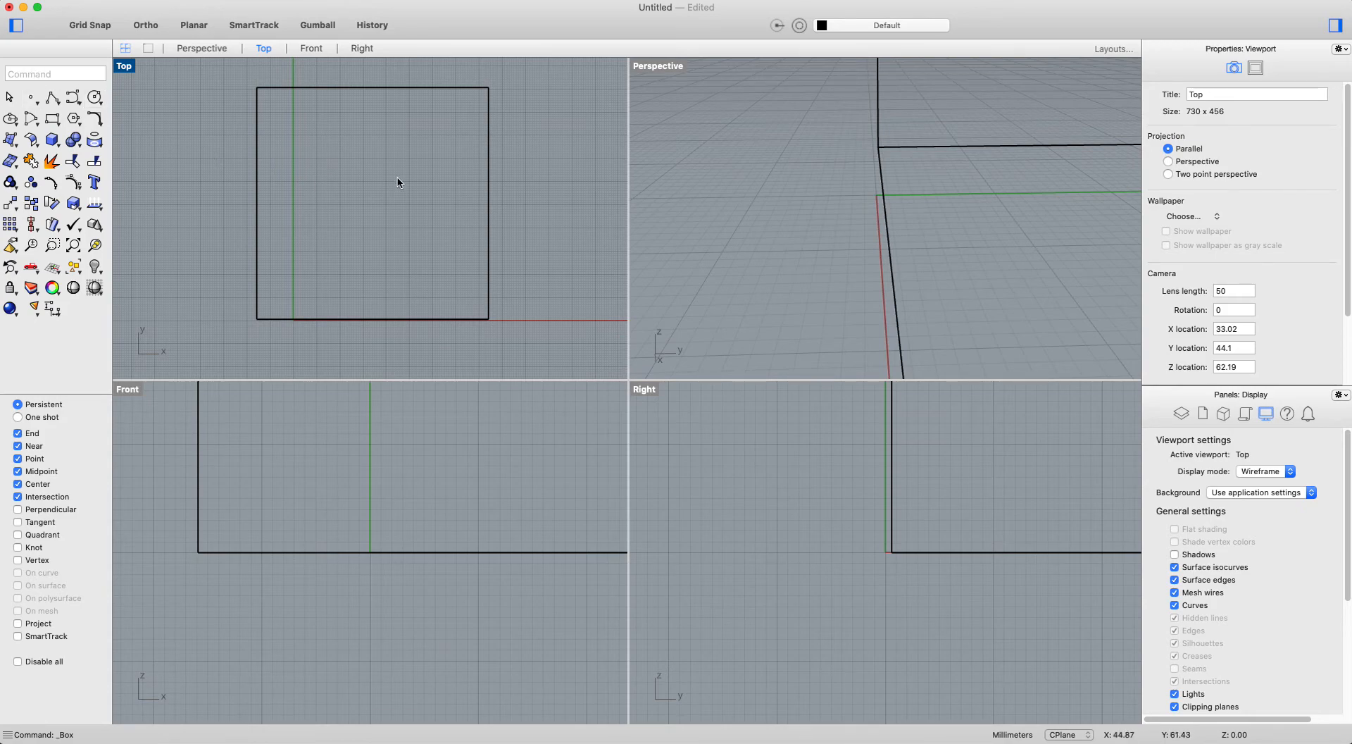
type("Z")
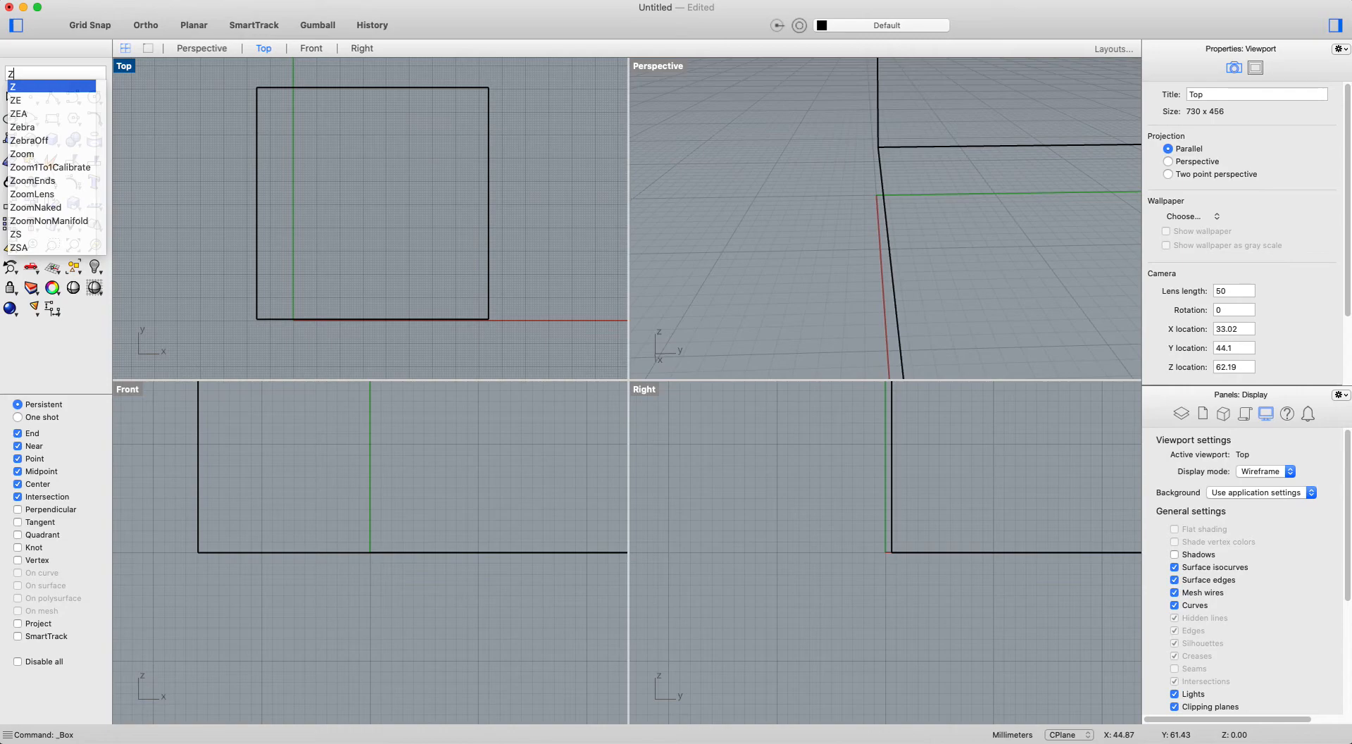
key("Return")
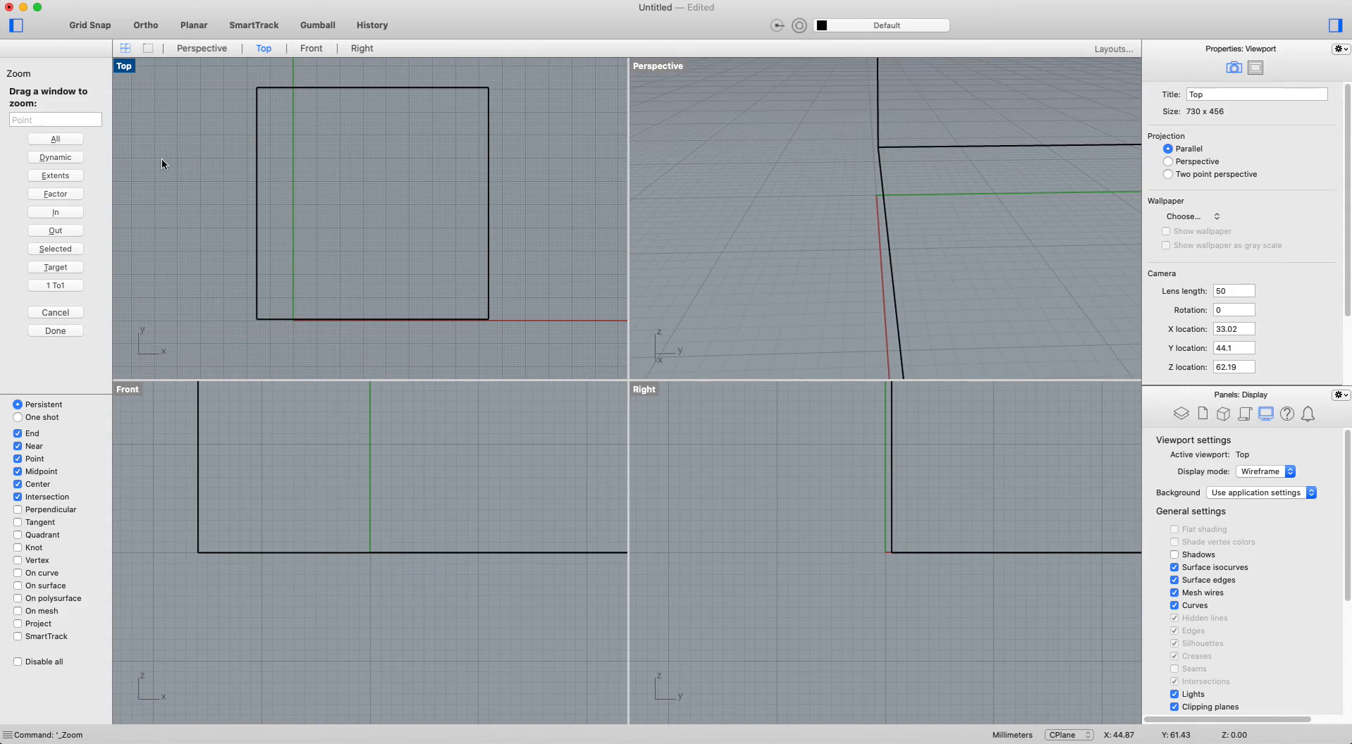
type("a")
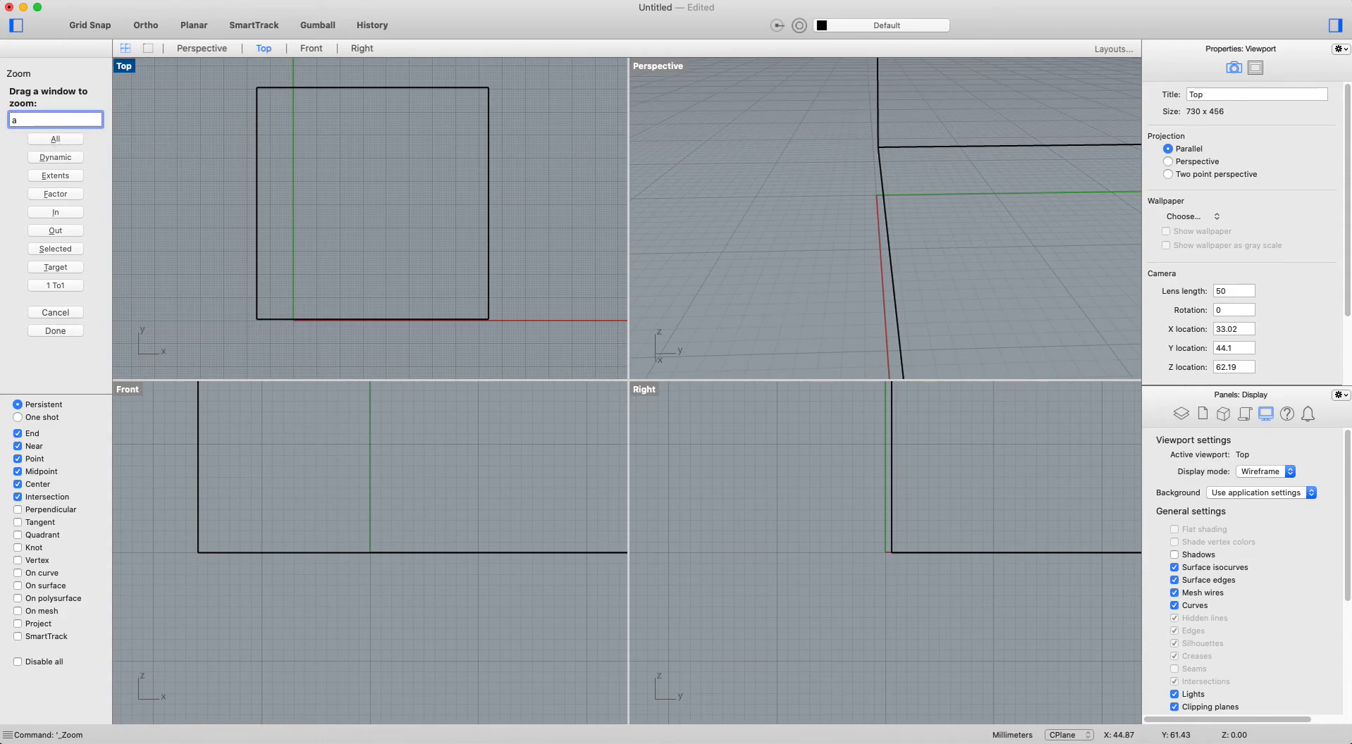
key("Return")
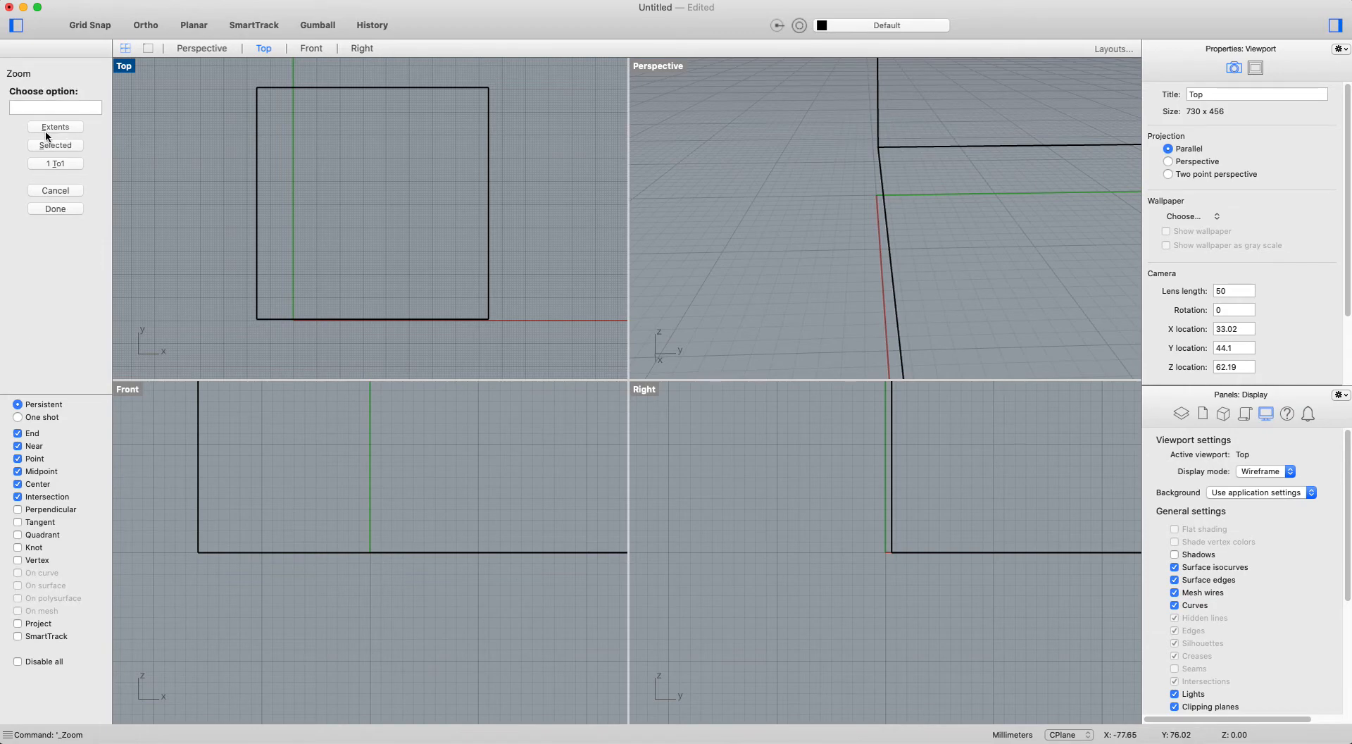
type("e")
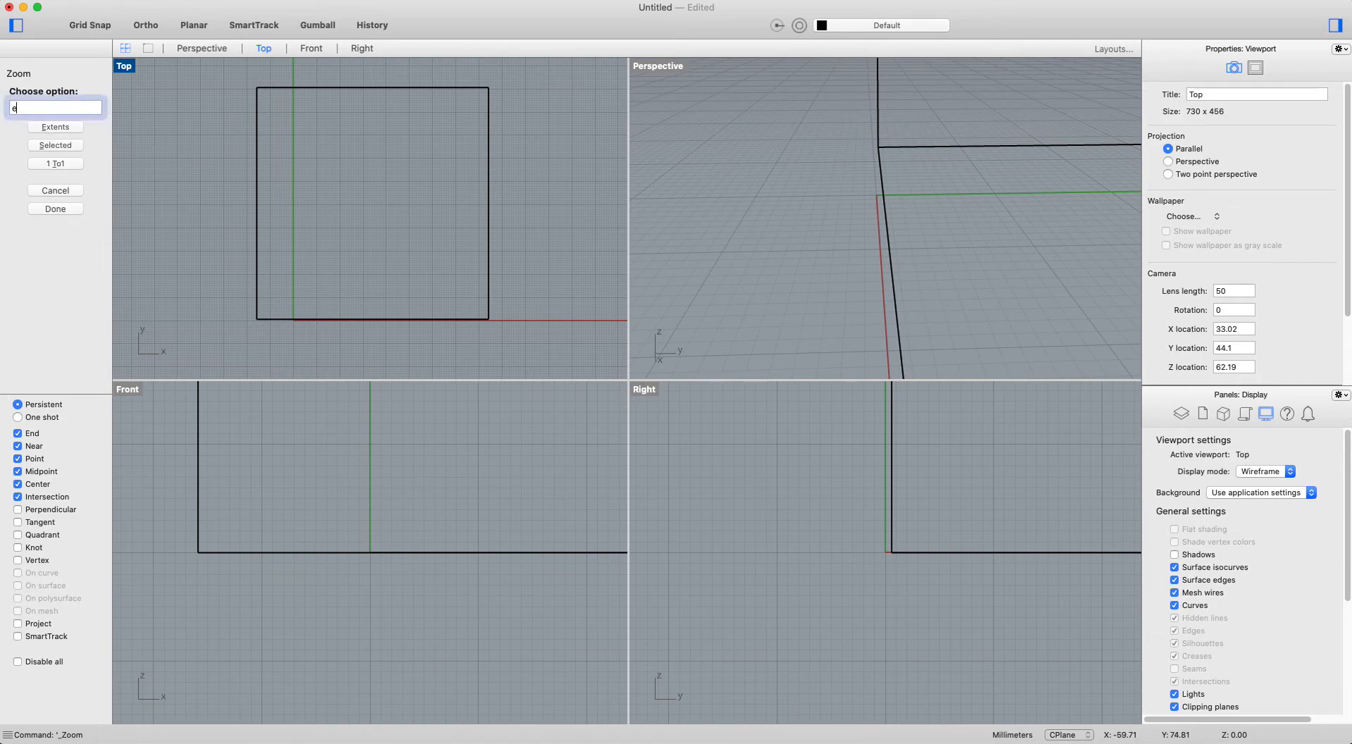
key("Return")
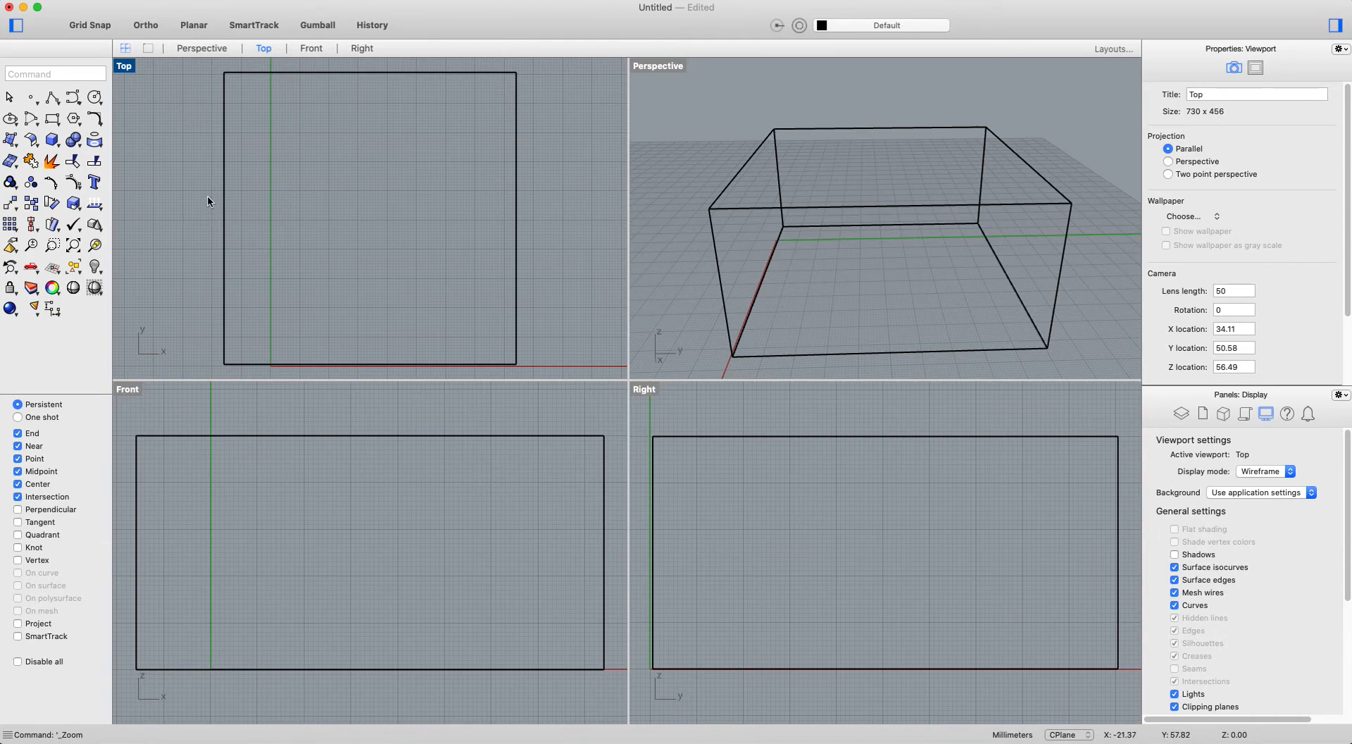
type("z")
key("Return")
type("a")
key("Return")
Step: Preview the box in the Perspective viewport in the Rendered and Shaded display modes
right_click_drag(854, 254, 776, 247)
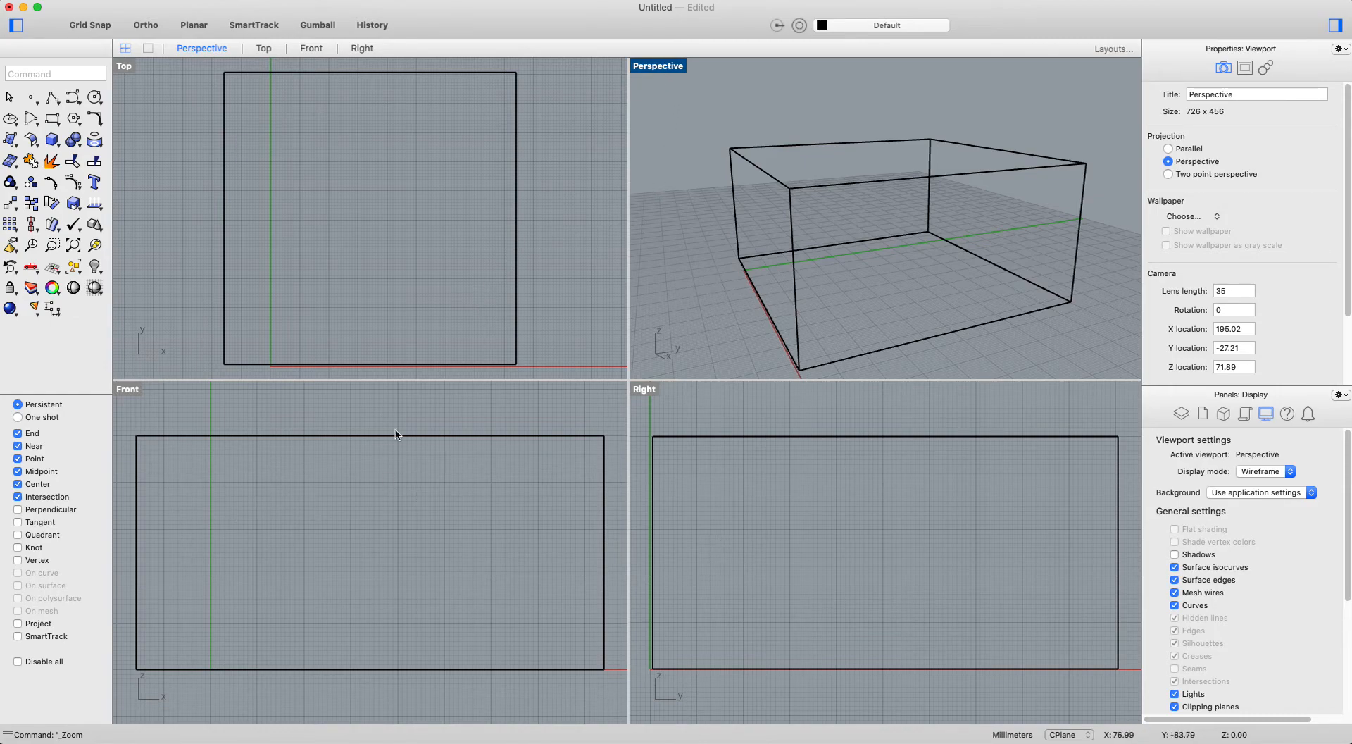
left_click(666, 67)
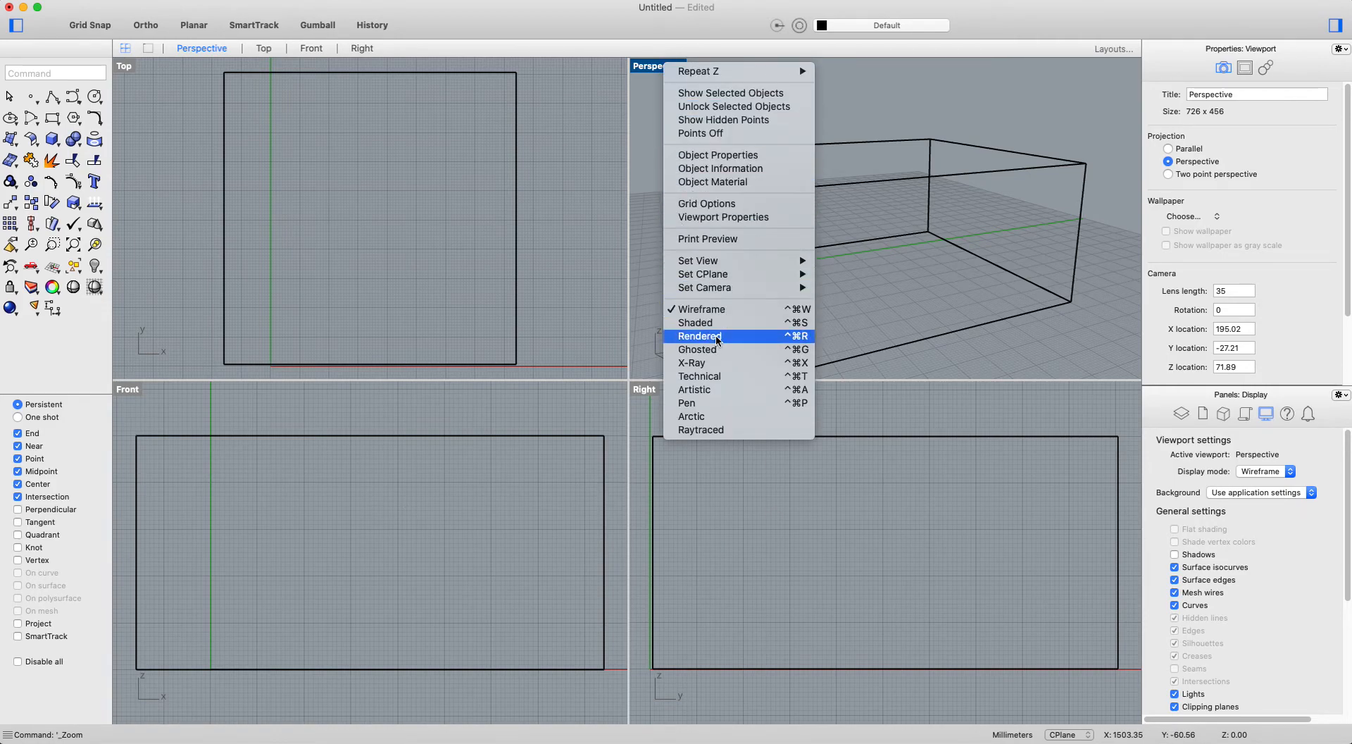
left_click(650, 129)
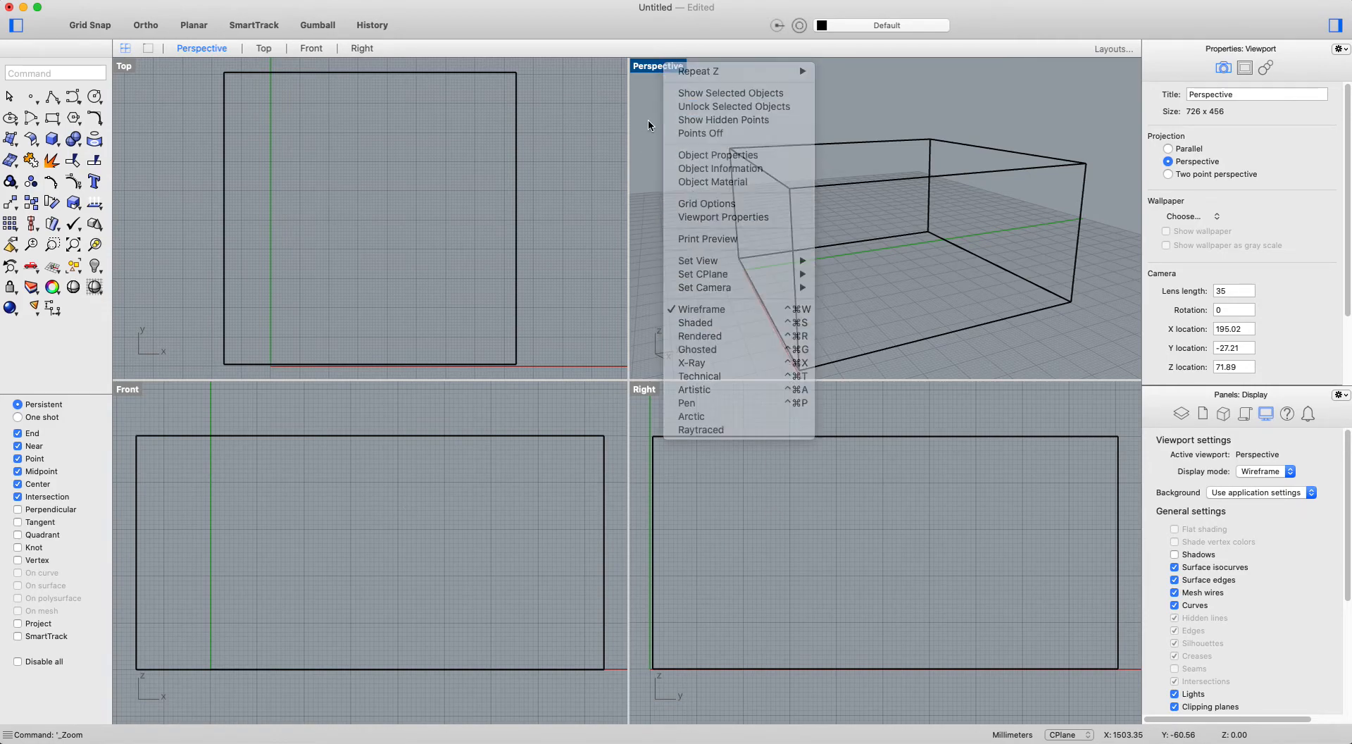
left_click(653, 67)
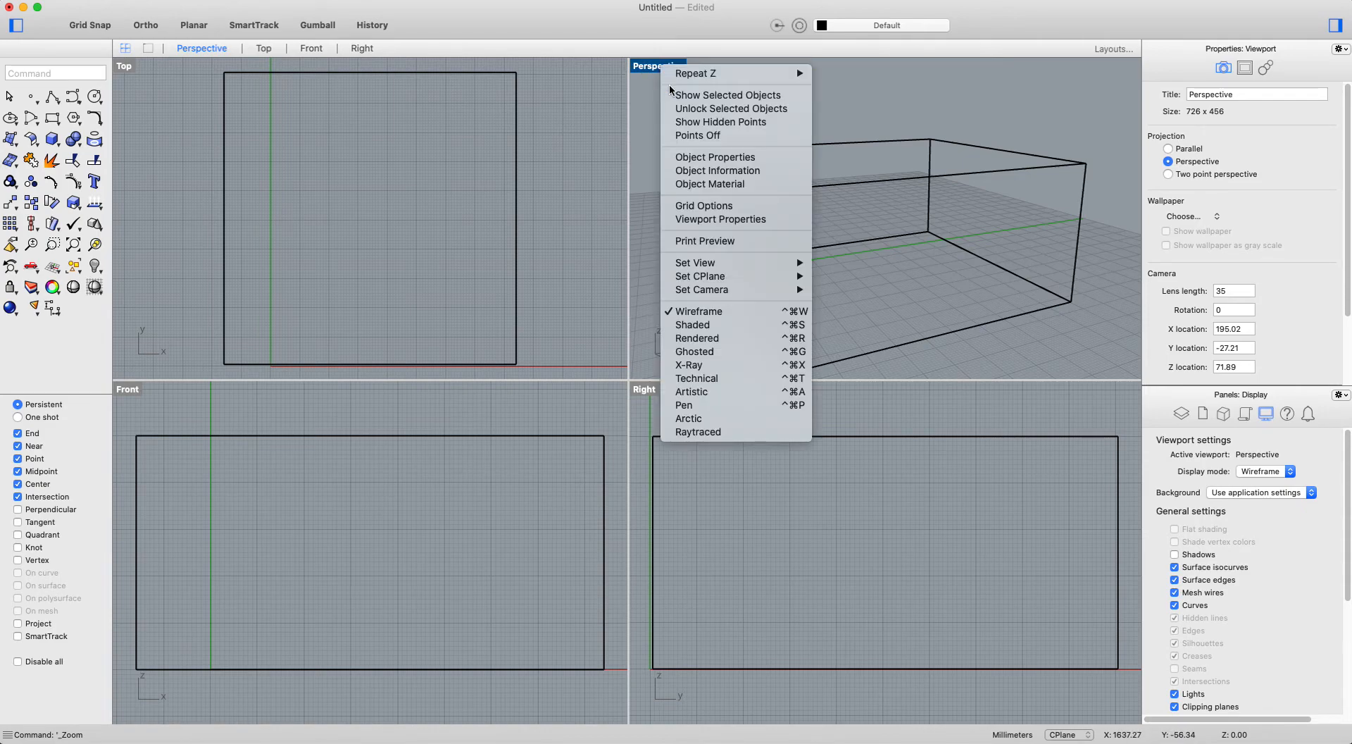
left_click(763, 339)
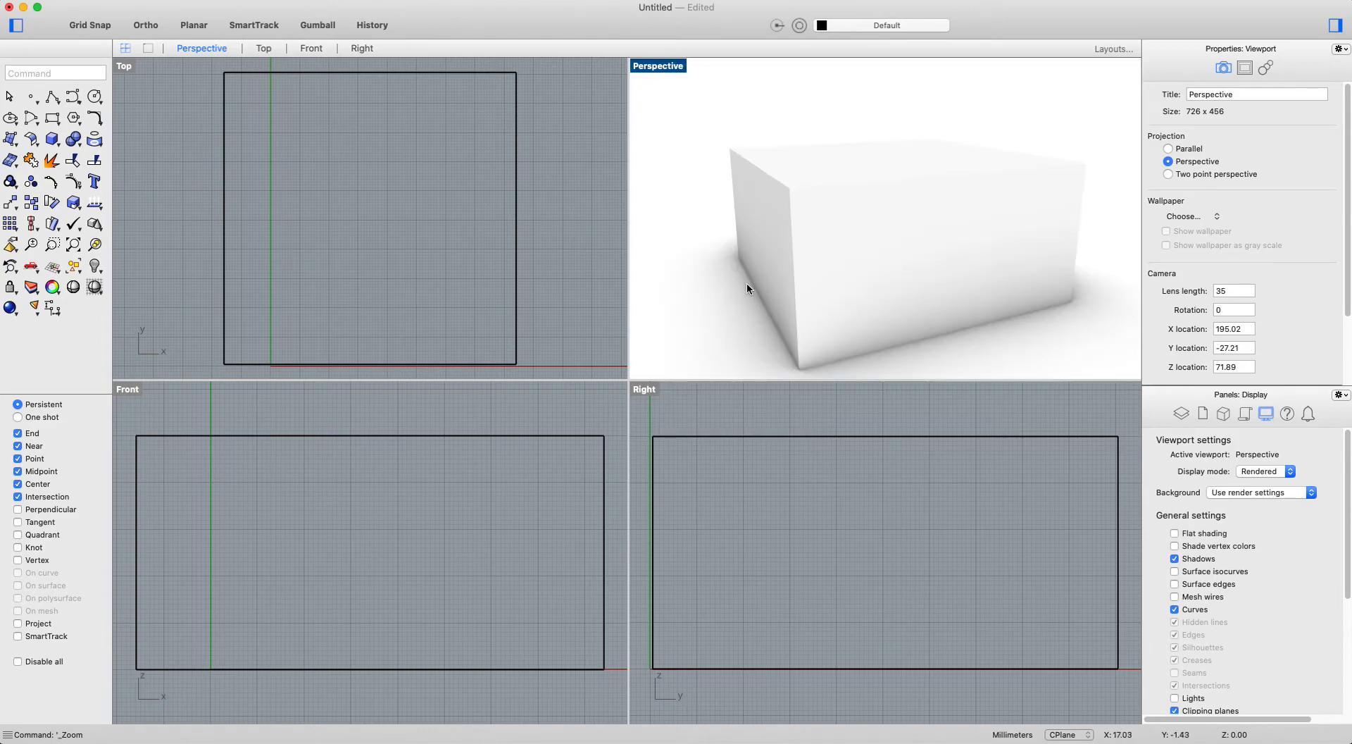
left_click(669, 68)
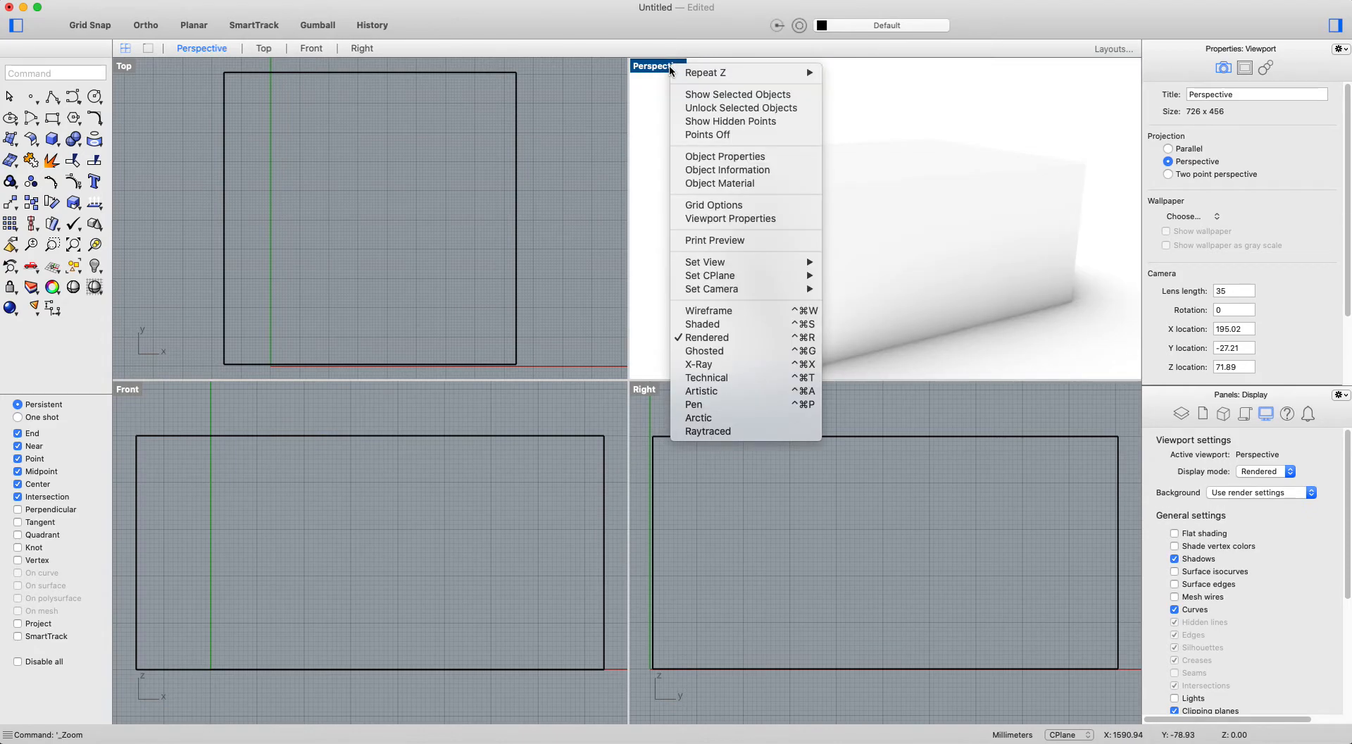
left_click(739, 324)
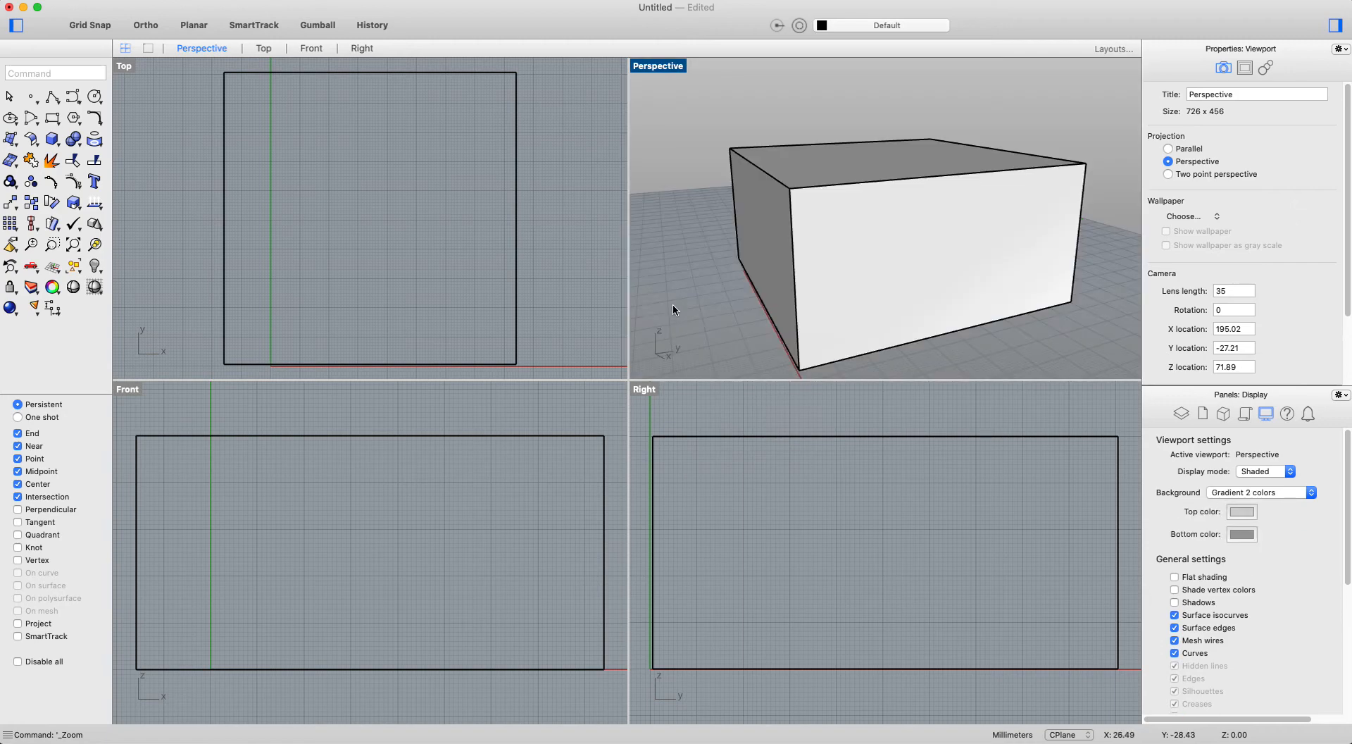
right_click_drag(706, 167, 764, 237)
Step: Preview the box from several angles in the Perspective viewport in the Ghosted and Rendered display modes
left_click(653, 64)
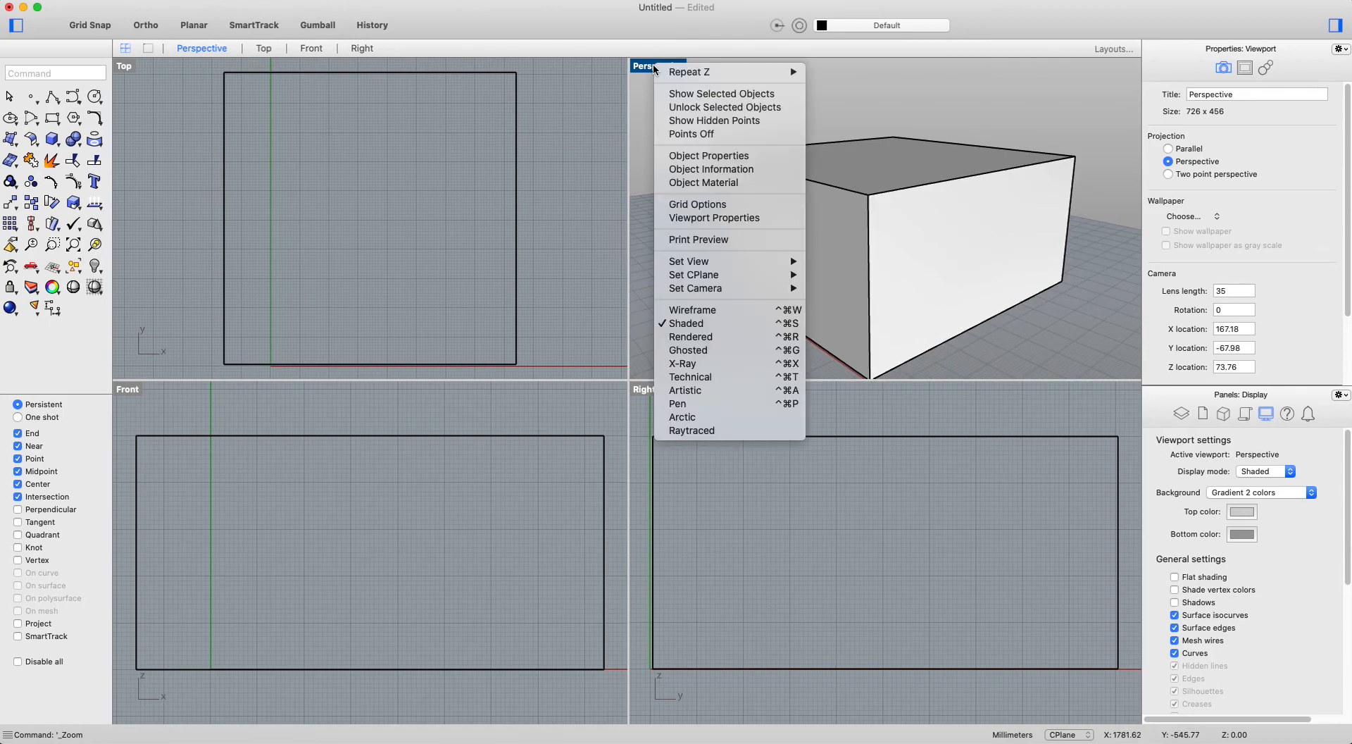
left_click(732, 349)
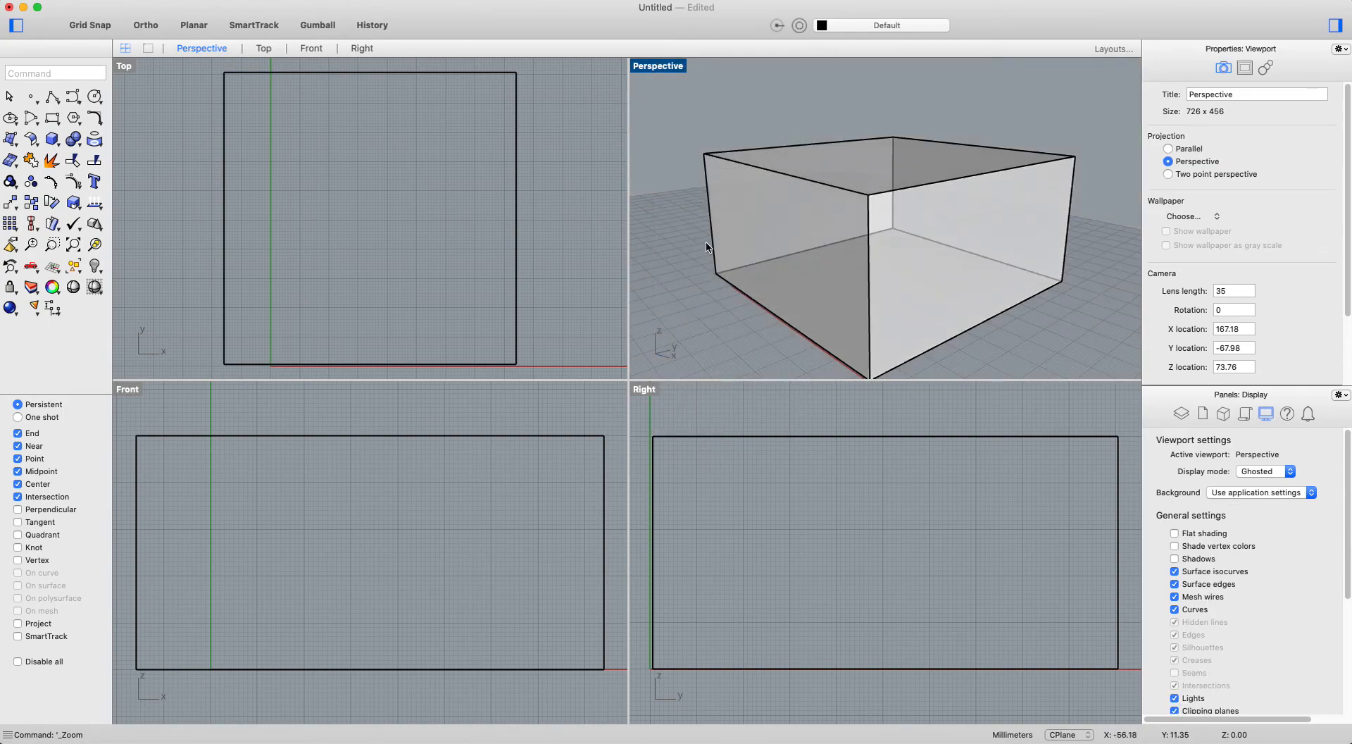
right_click_drag(788, 284, 864, 279)
right_click_drag(950, 248, 778, 204)
left_click(652, 67)
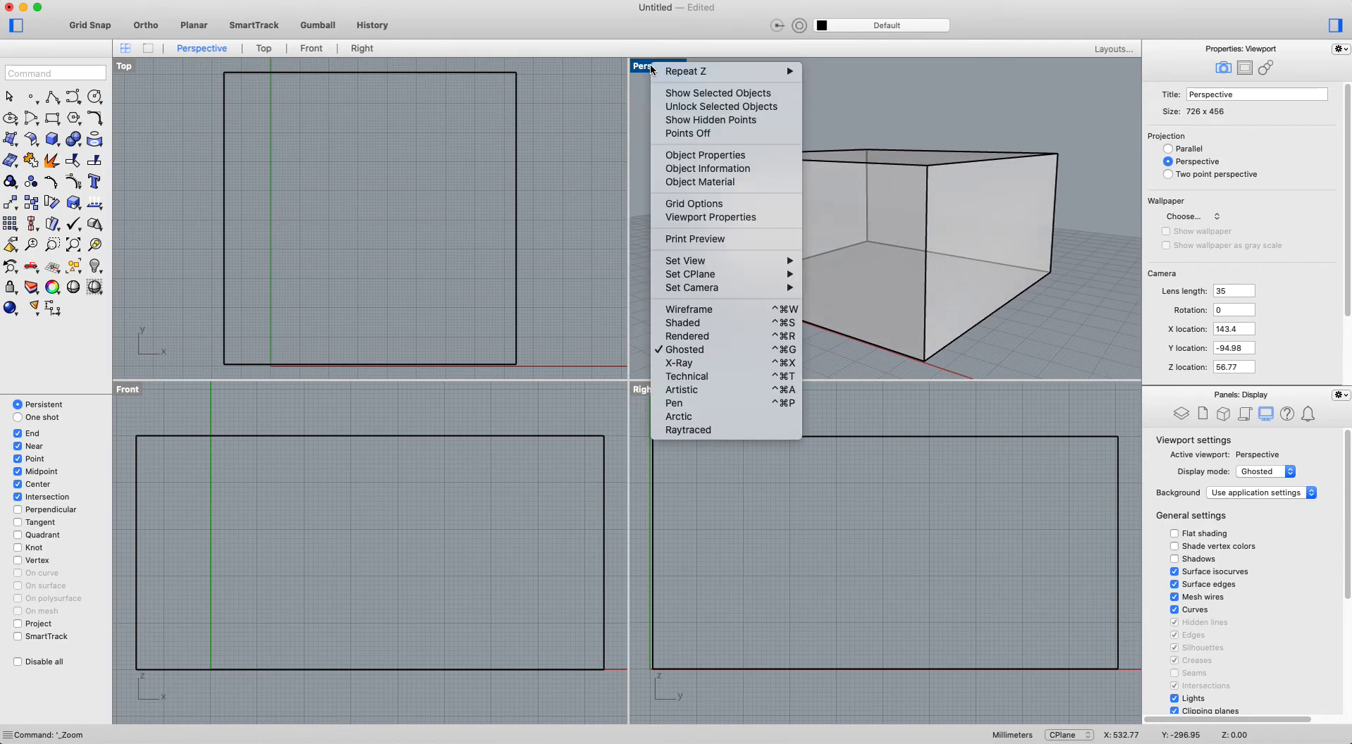
left_click(717, 336)
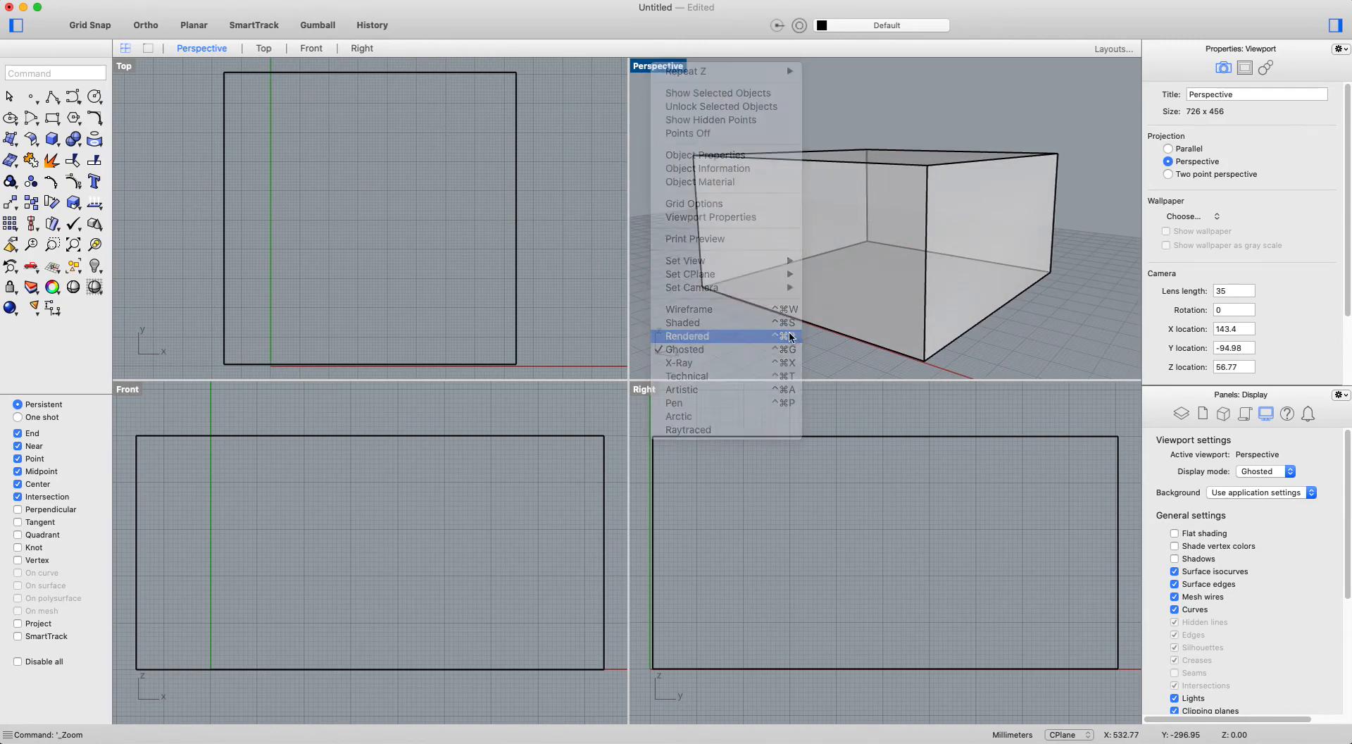
mouse_move(969, 305)
right_mouse_down()
mouse_move(833, 305)
mouse_move(754, 376)
mouse_move(740, 305)
mouse_move(881, 305)
mouse_move(948, 373)
mouse_move(950, 305)
mouse_move(969, 307)
right_mouse_up()
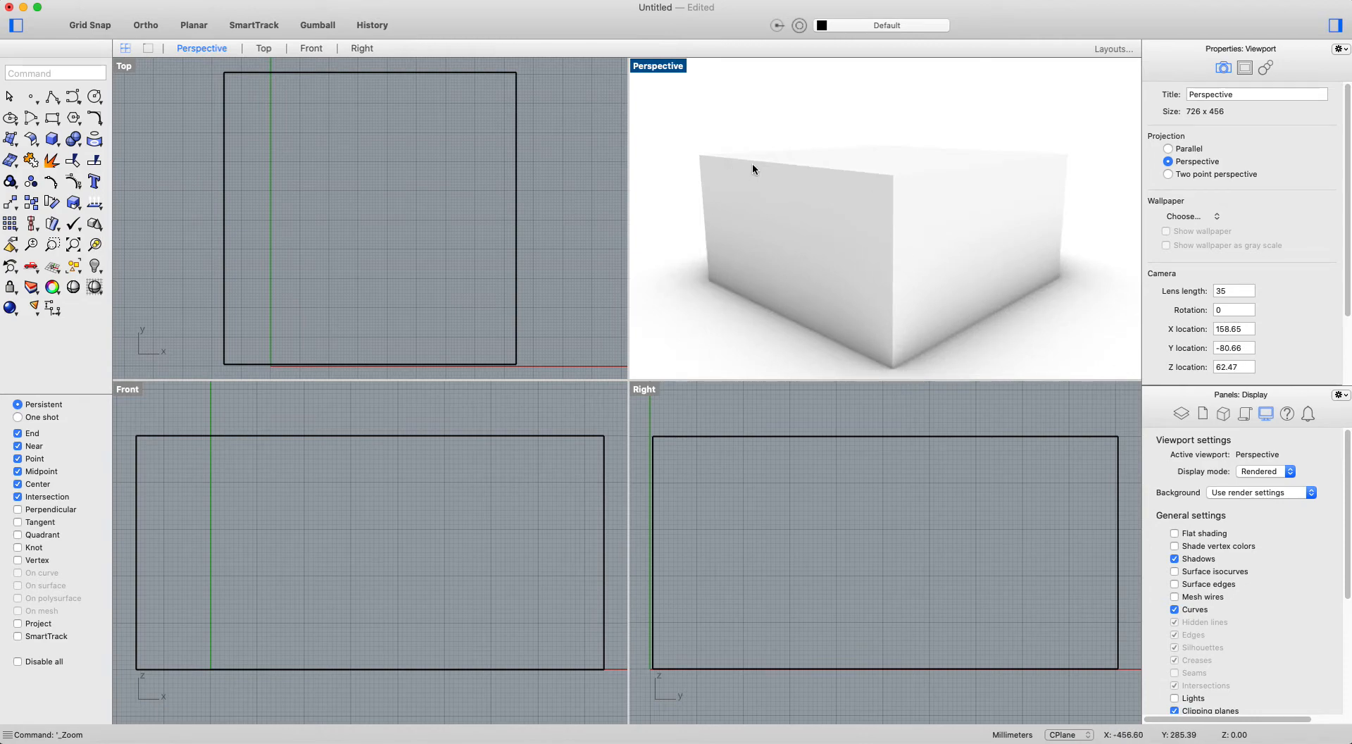
Step: Set the Perspective viewport to the Shaded display mode and view the box from another side
right_click(660, 69)
key("Escape")
right_click(662, 68)
left_click(733, 324)
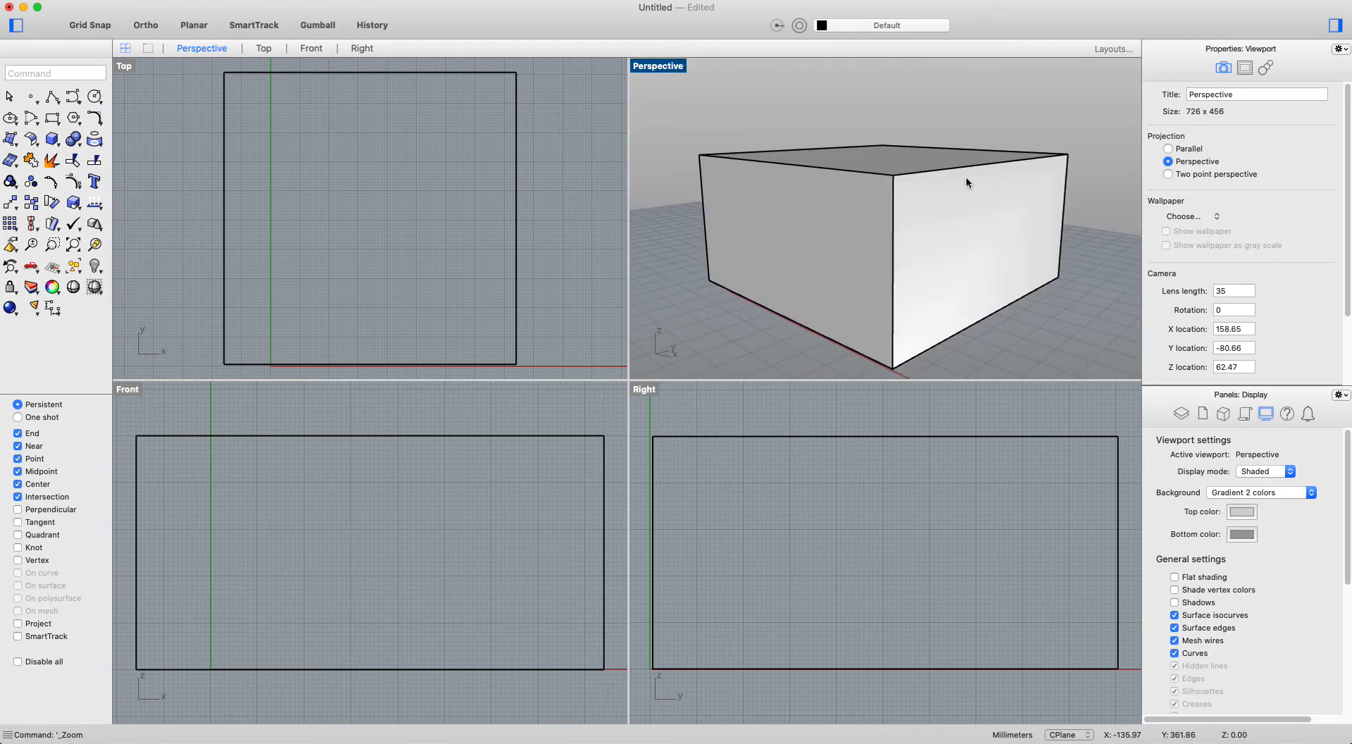
right_click_drag(980, 309, 841, 323)
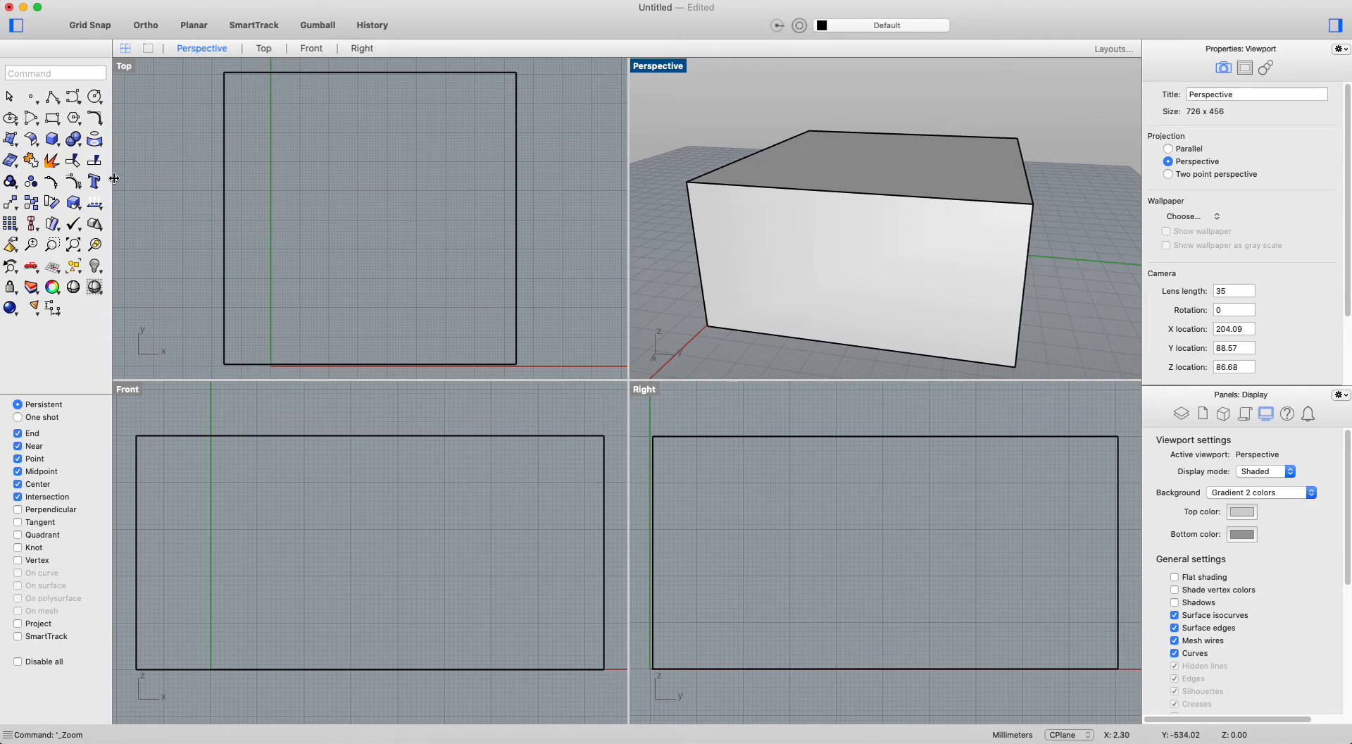
Step: Set the Pyramid command's number of sides to 4 and leave the command without placing a pyramid
left_click(50, 139)
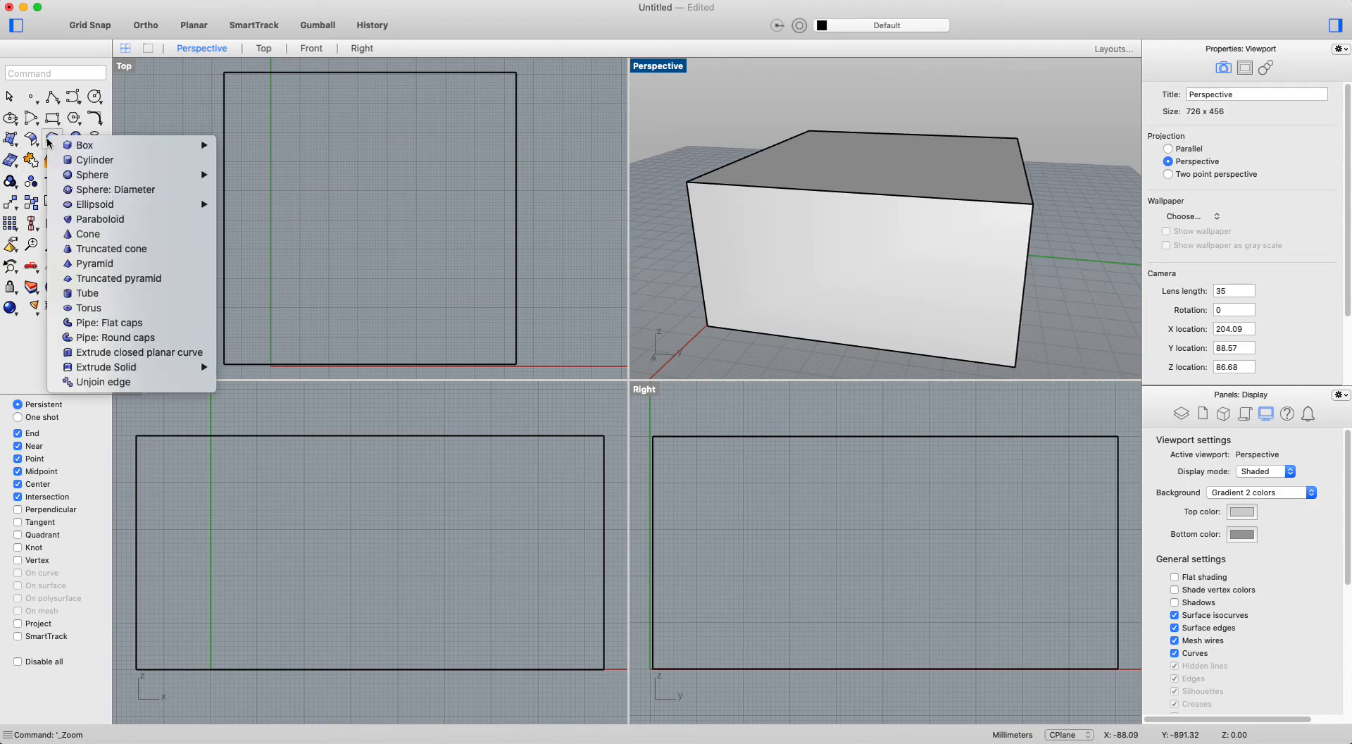
left_click(95, 264)
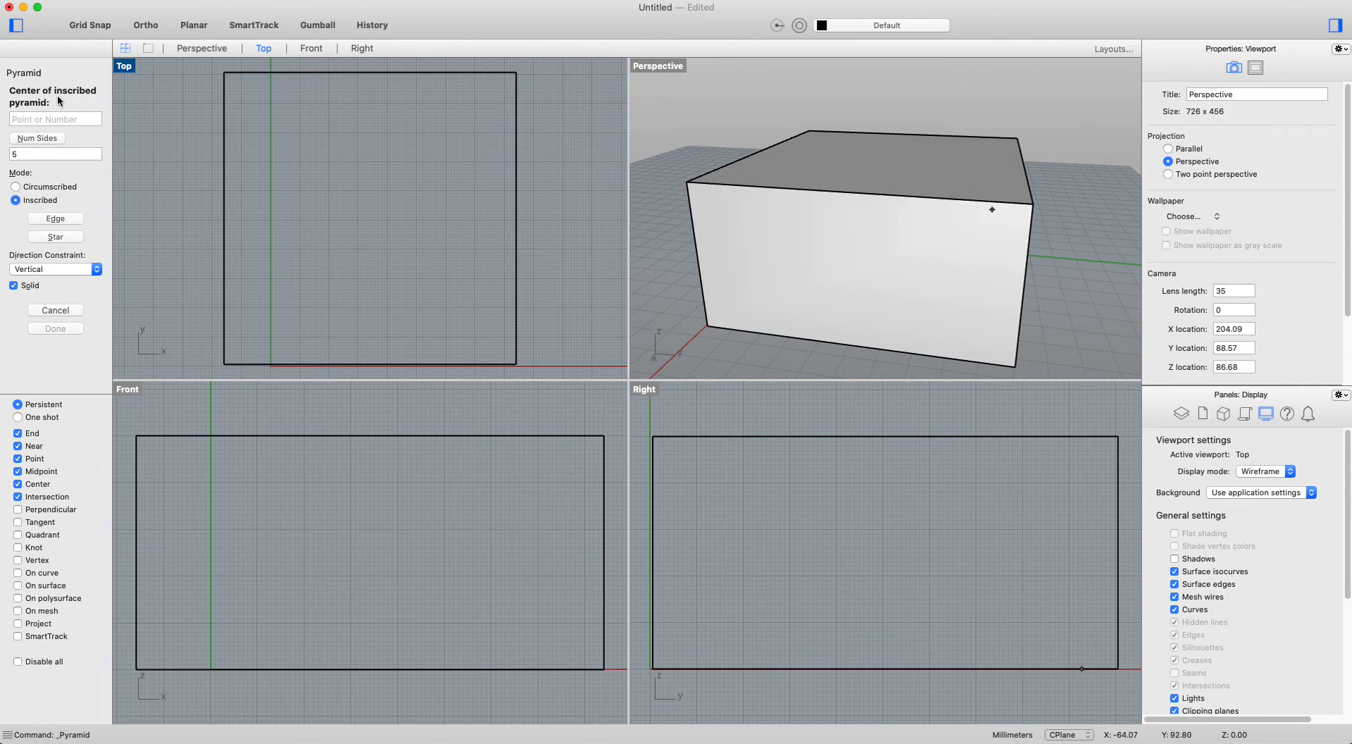
left_click(25, 139)
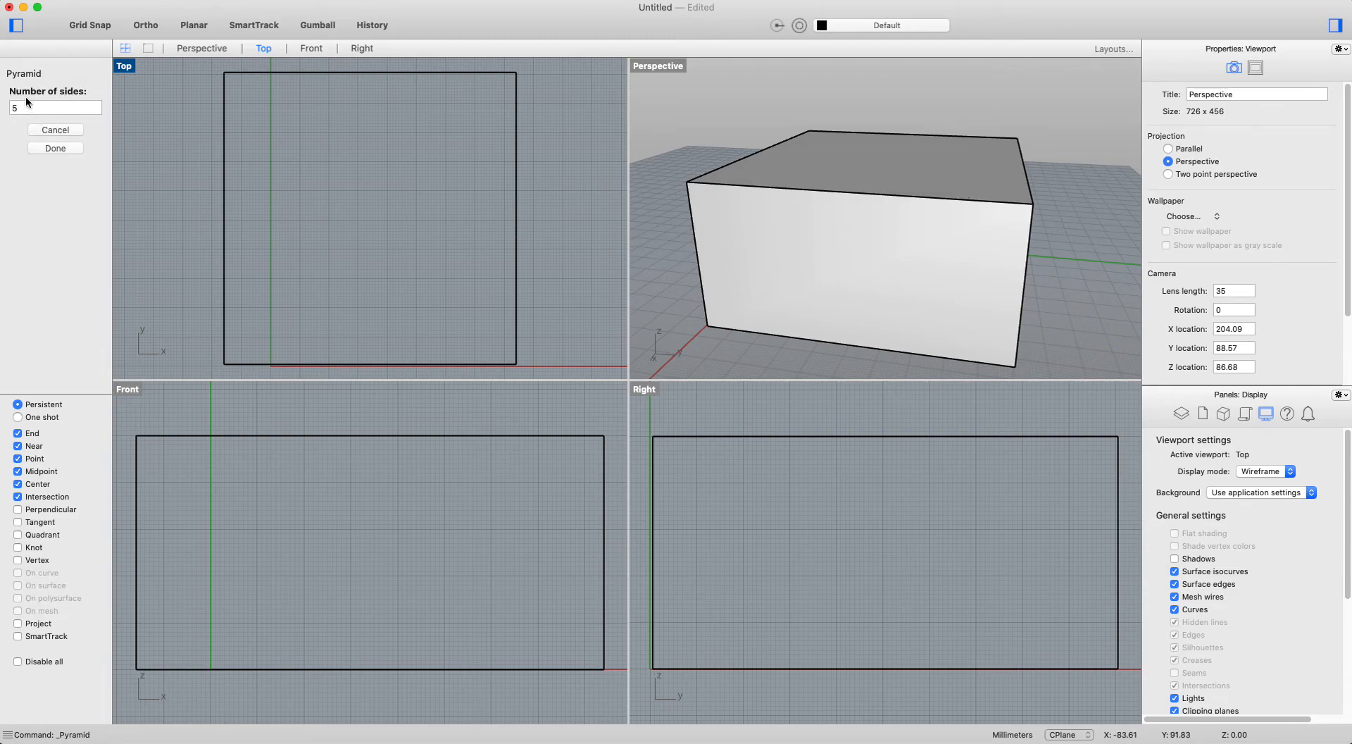
double_click(25, 109)
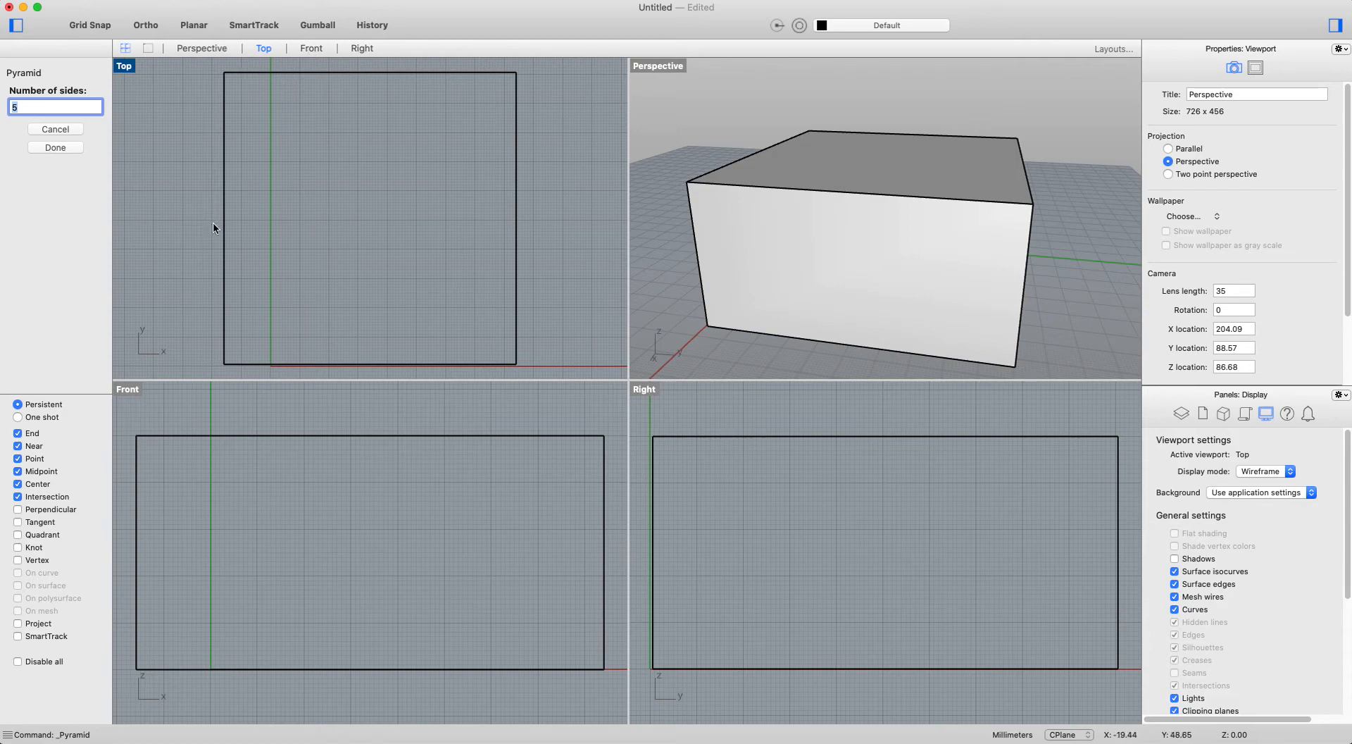
key("Return")
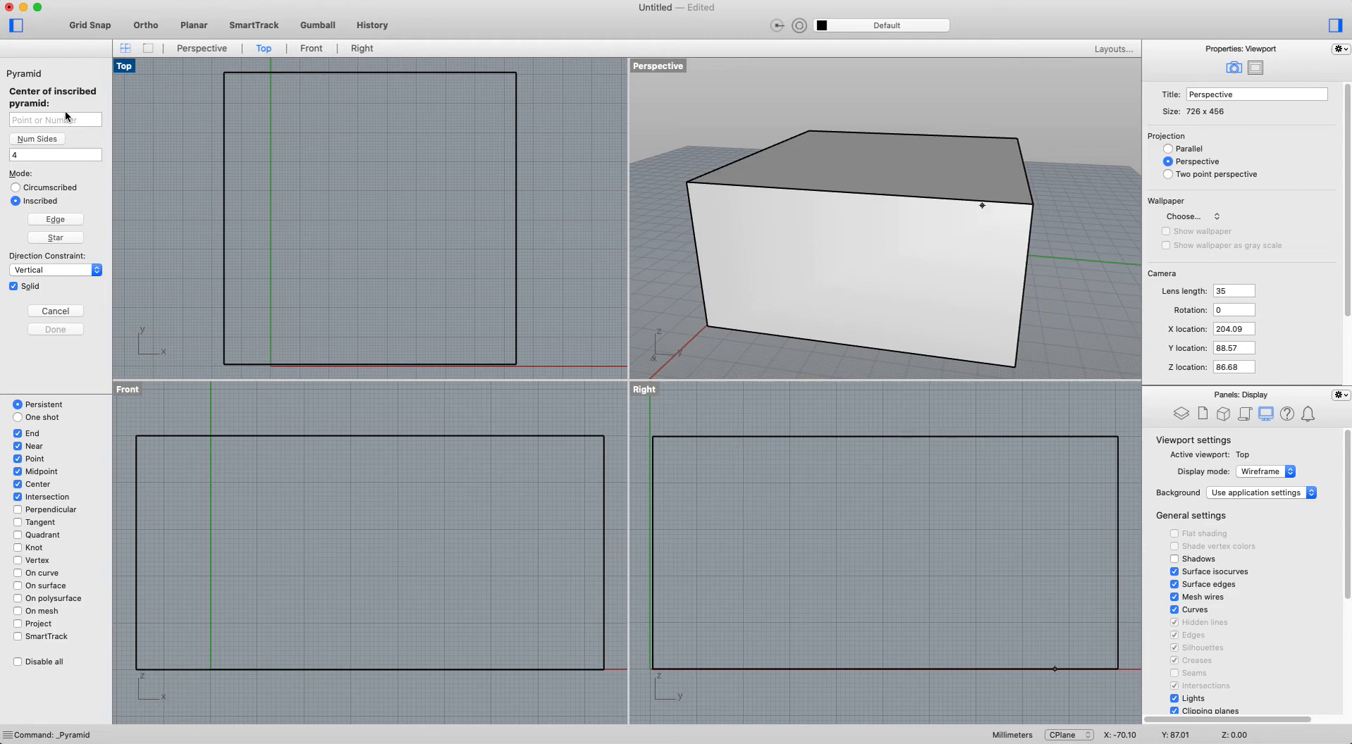
key("Escape")
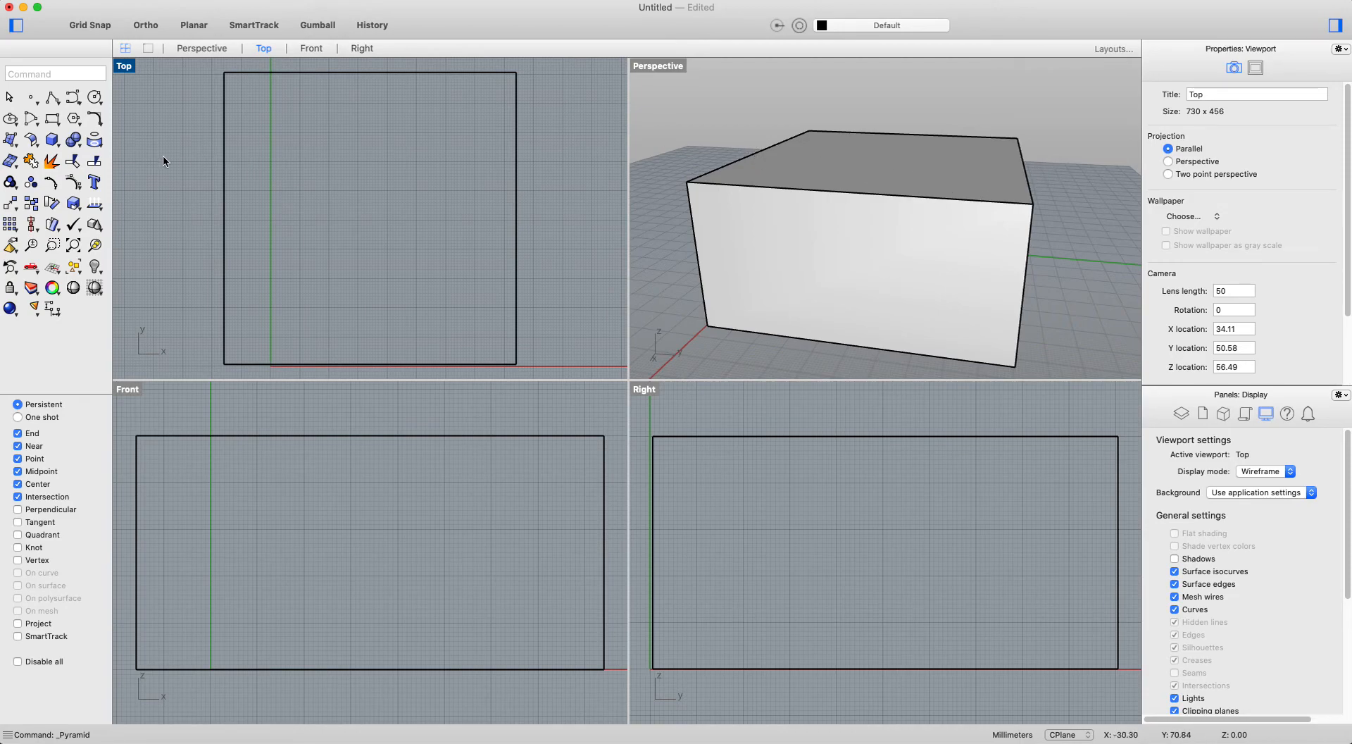
Step: Draw a straight polyline across the box's top face between the midpoints of two opposite edges
left_click(51, 100)
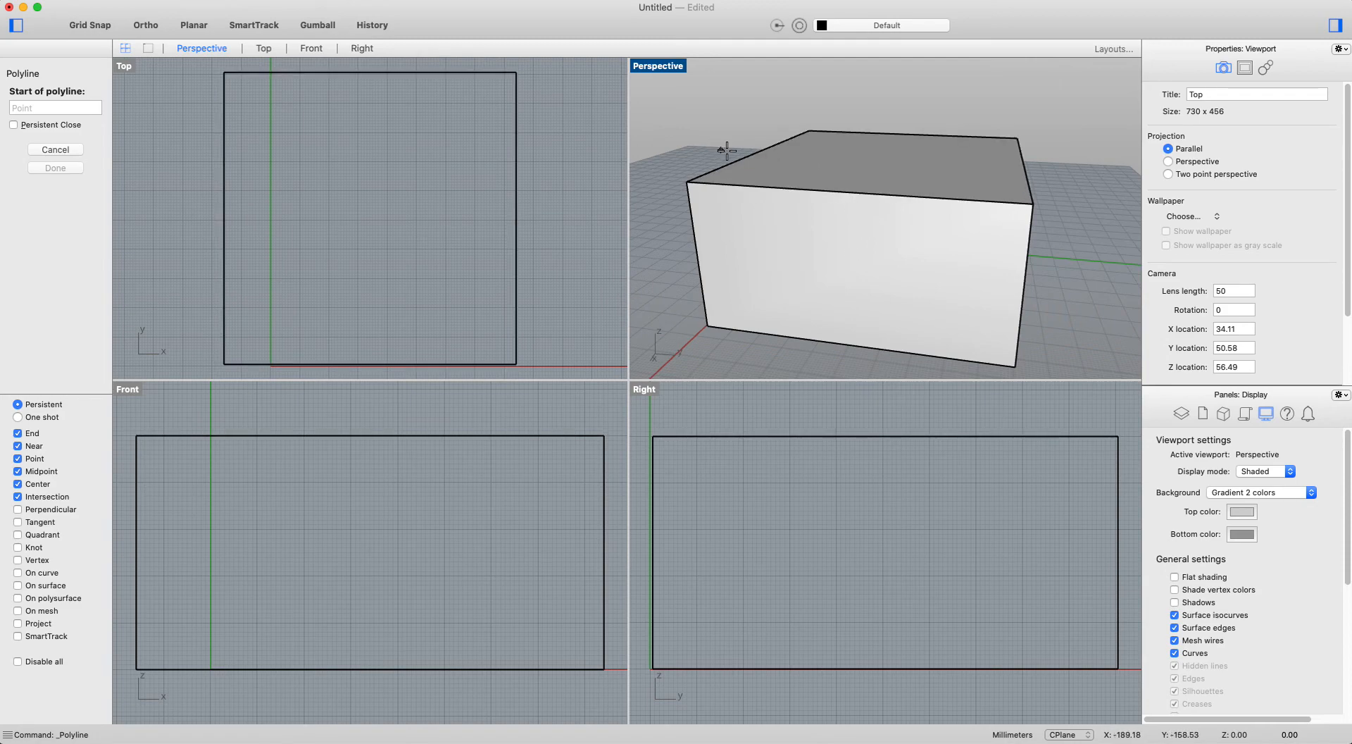
left_click(759, 148)
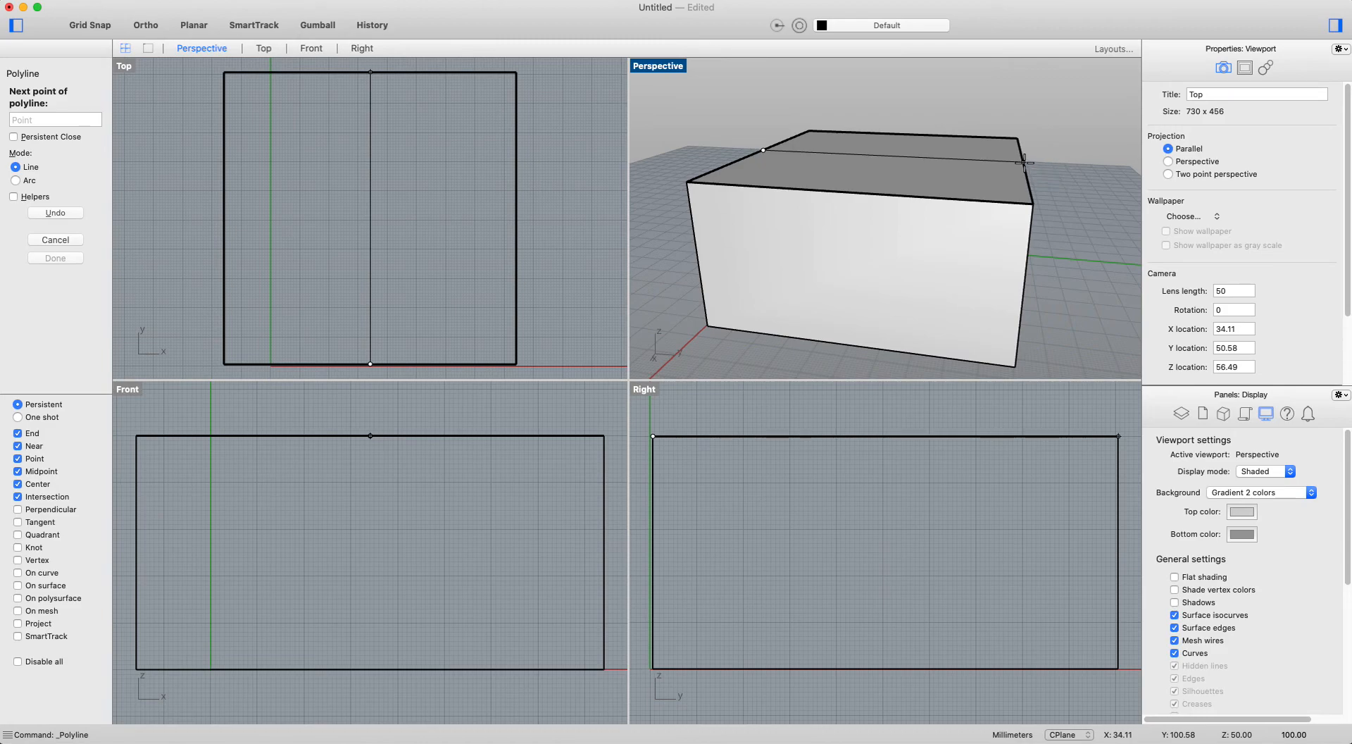
left_click(1023, 162)
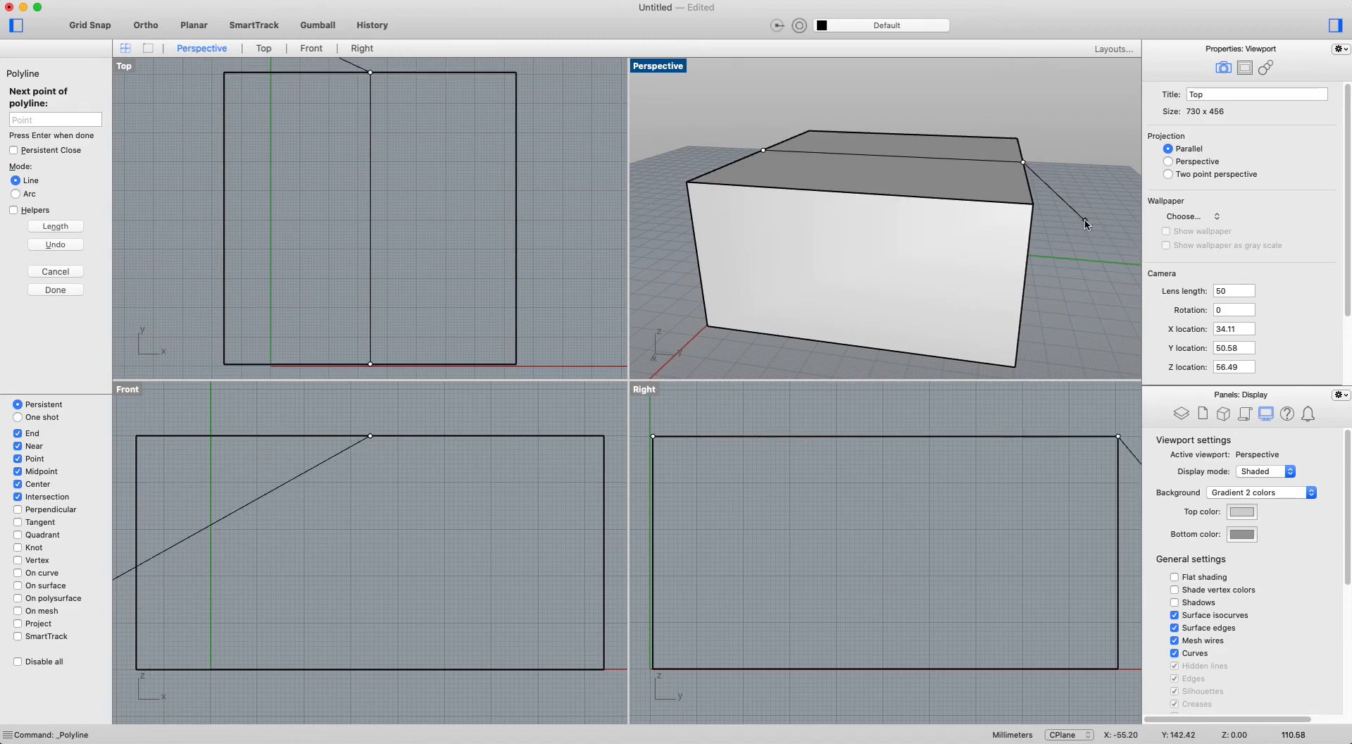
key("Return")
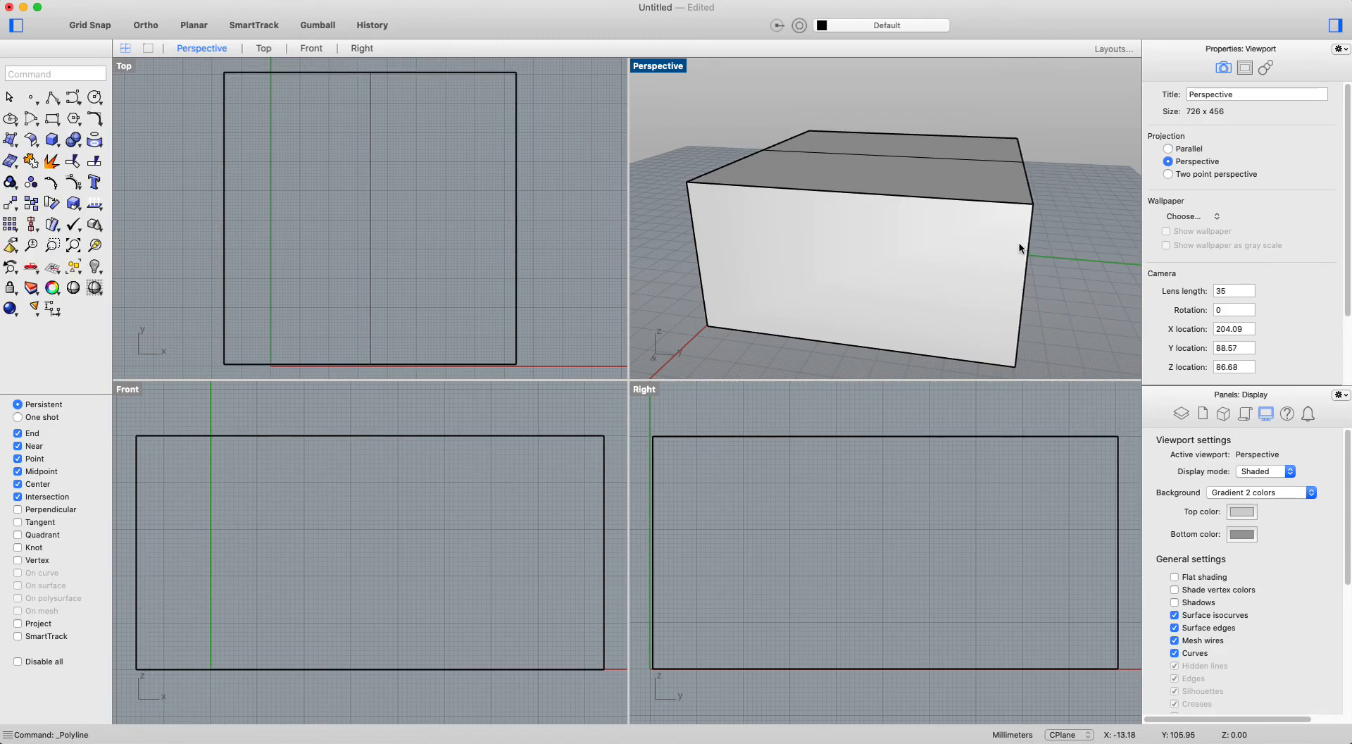
Step: Start a four-sided inscribed solid pyramid with its centre at the midpoint of the helper line on the box's top face
right_click_drag(1047, 241, 848, 225)
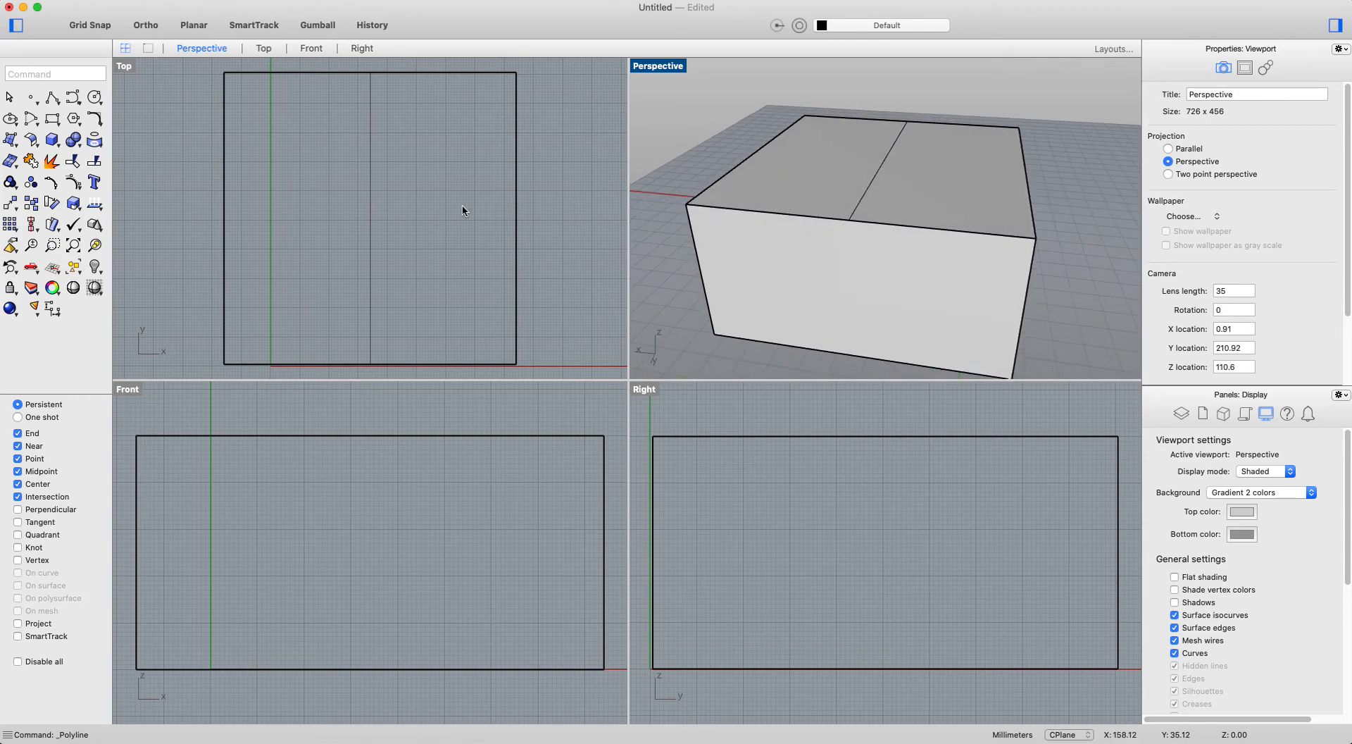
left_click(50, 141)
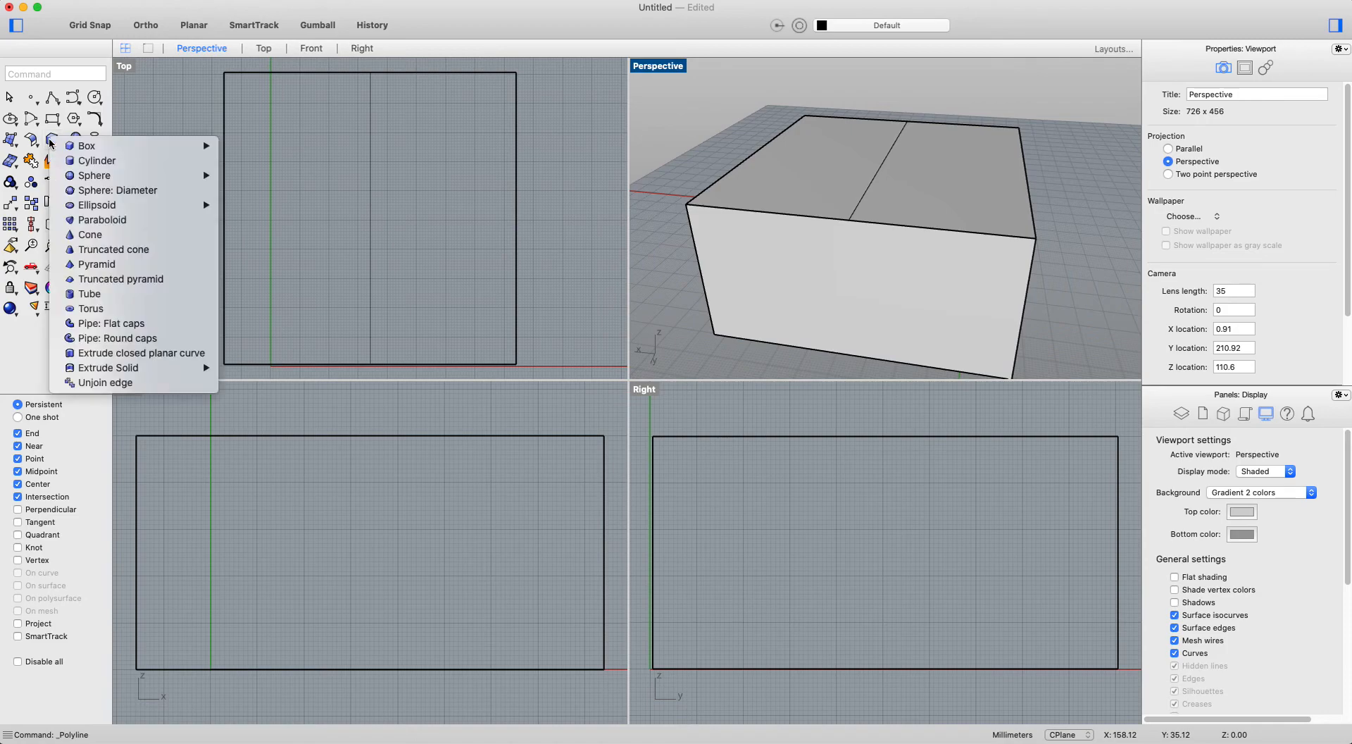
left_click(98, 264)
left_click(34, 139)
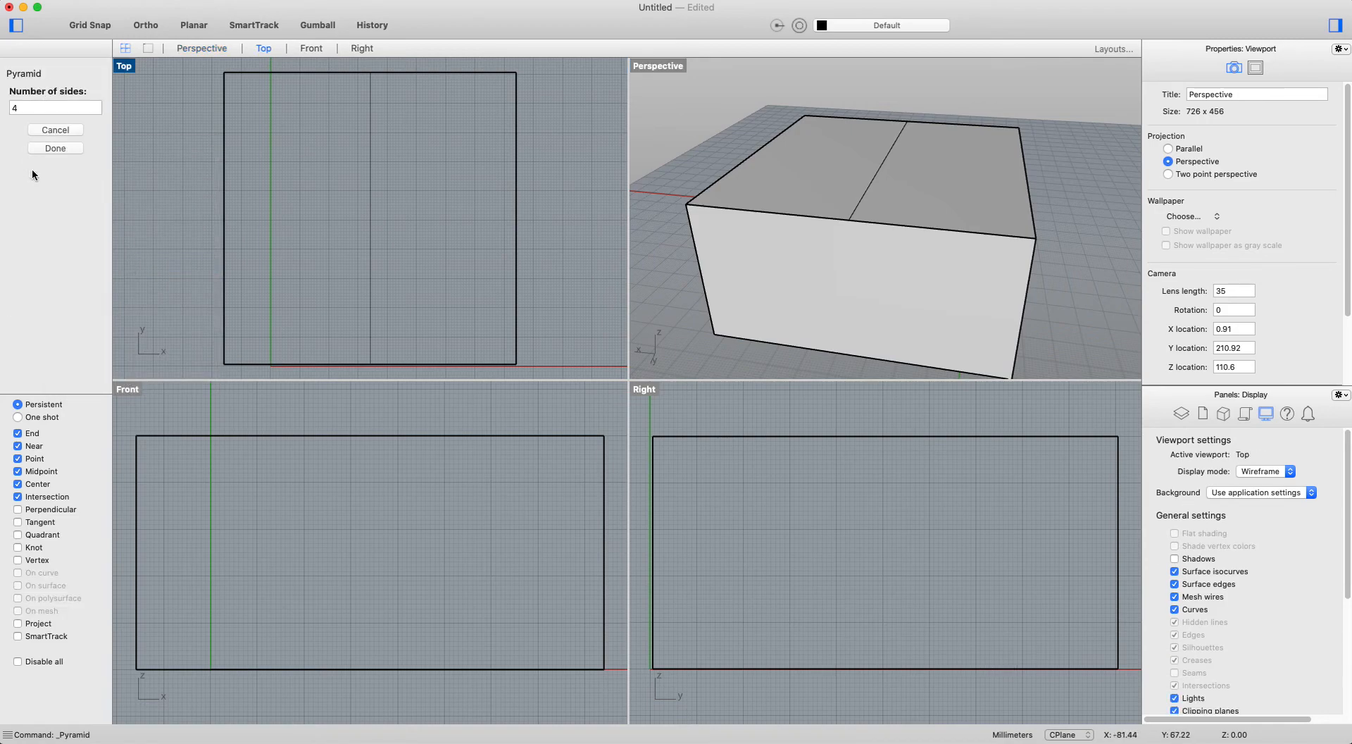
left_click(49, 145)
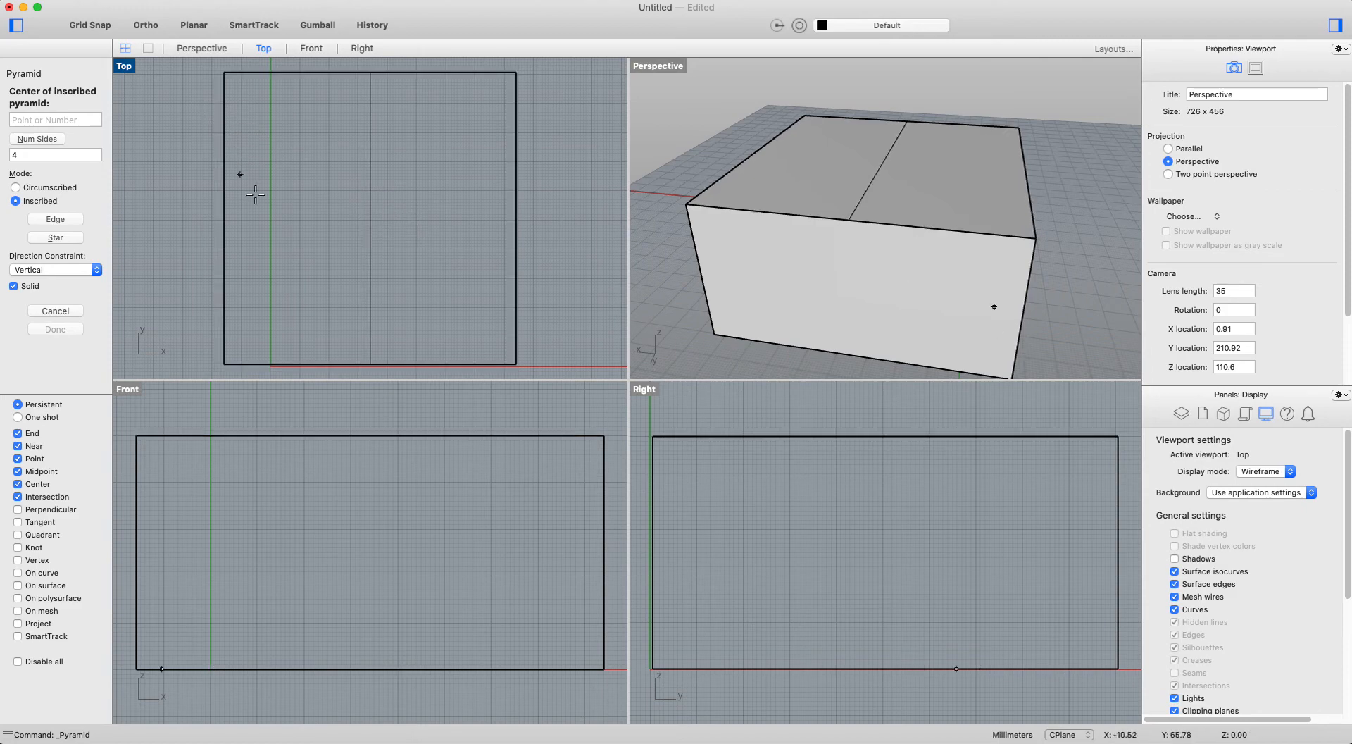
left_click(370, 219)
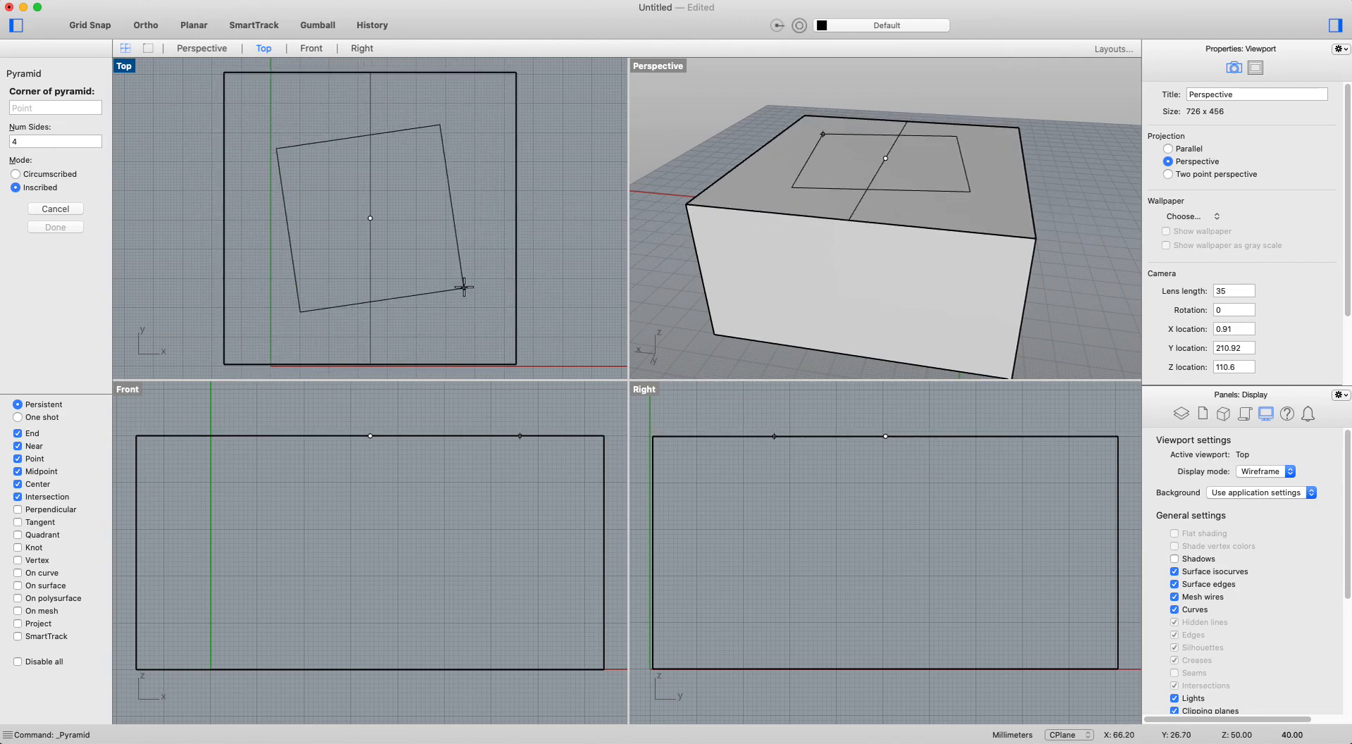
Step: Snap the pyramid's base corner to the box's top corner and place its apex vertically above the centre as a roof
key("shift")
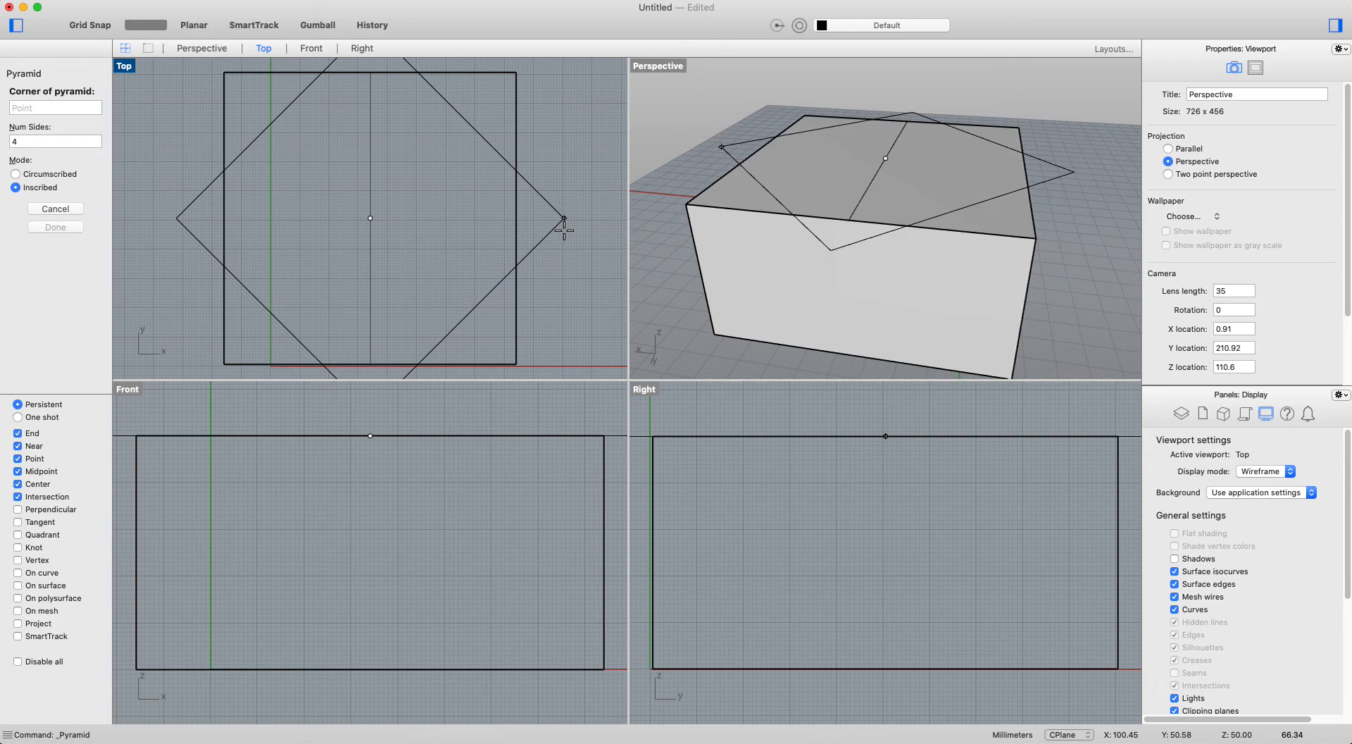
right_click_drag(550, 320, 516, 223)
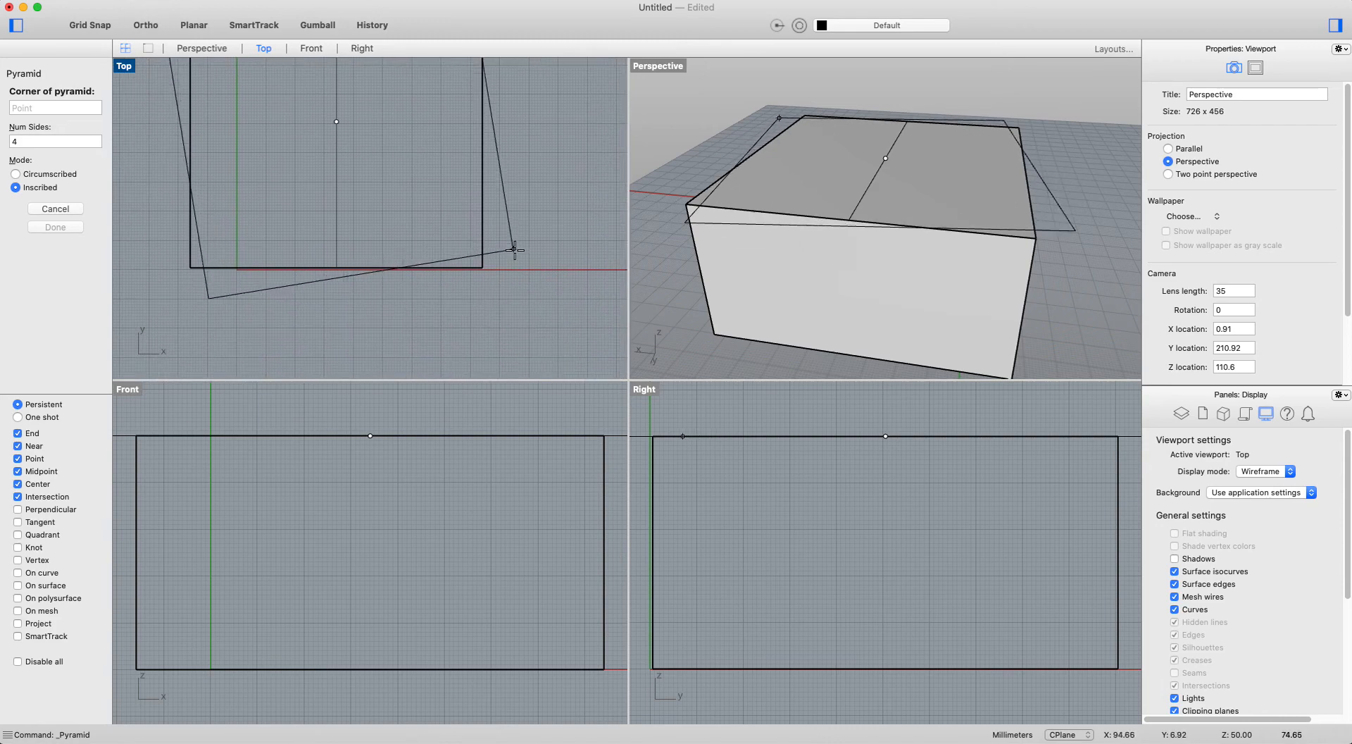
left_click(481, 265)
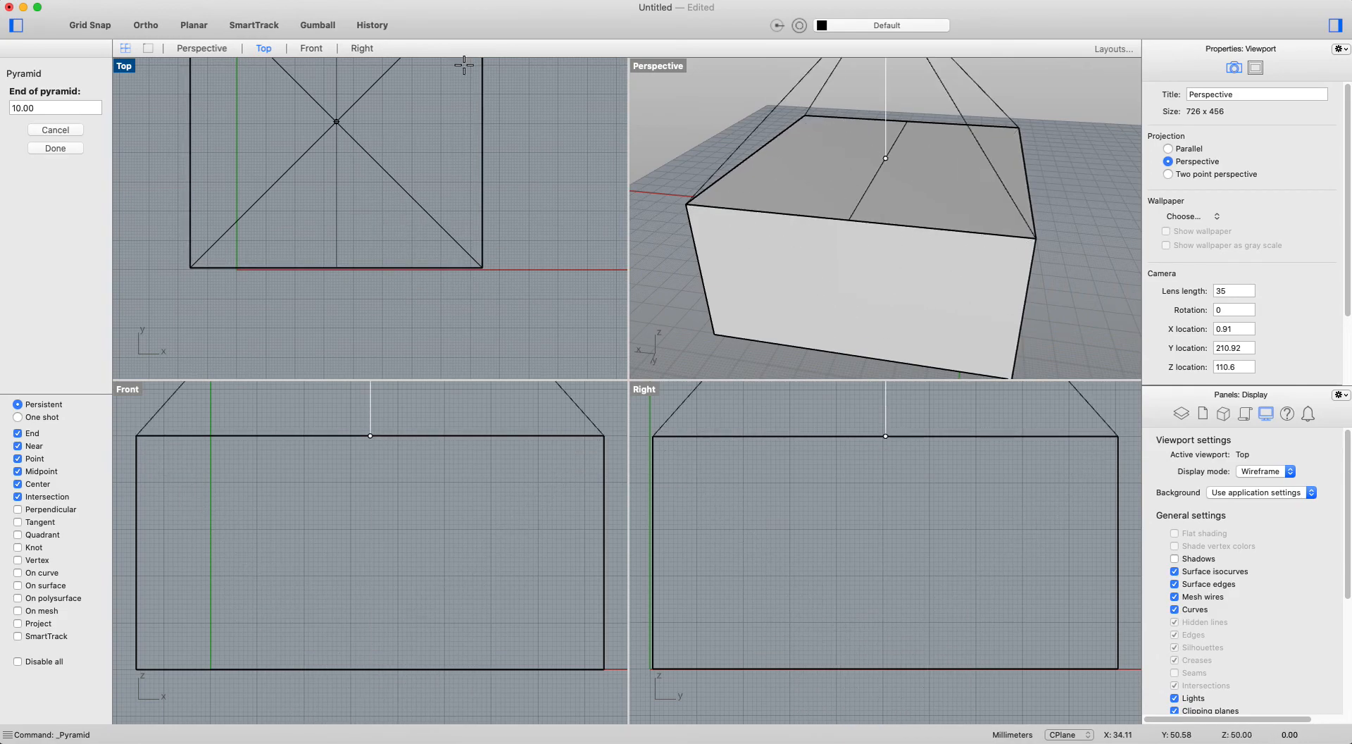
right_click_drag(371, 403, 374, 585)
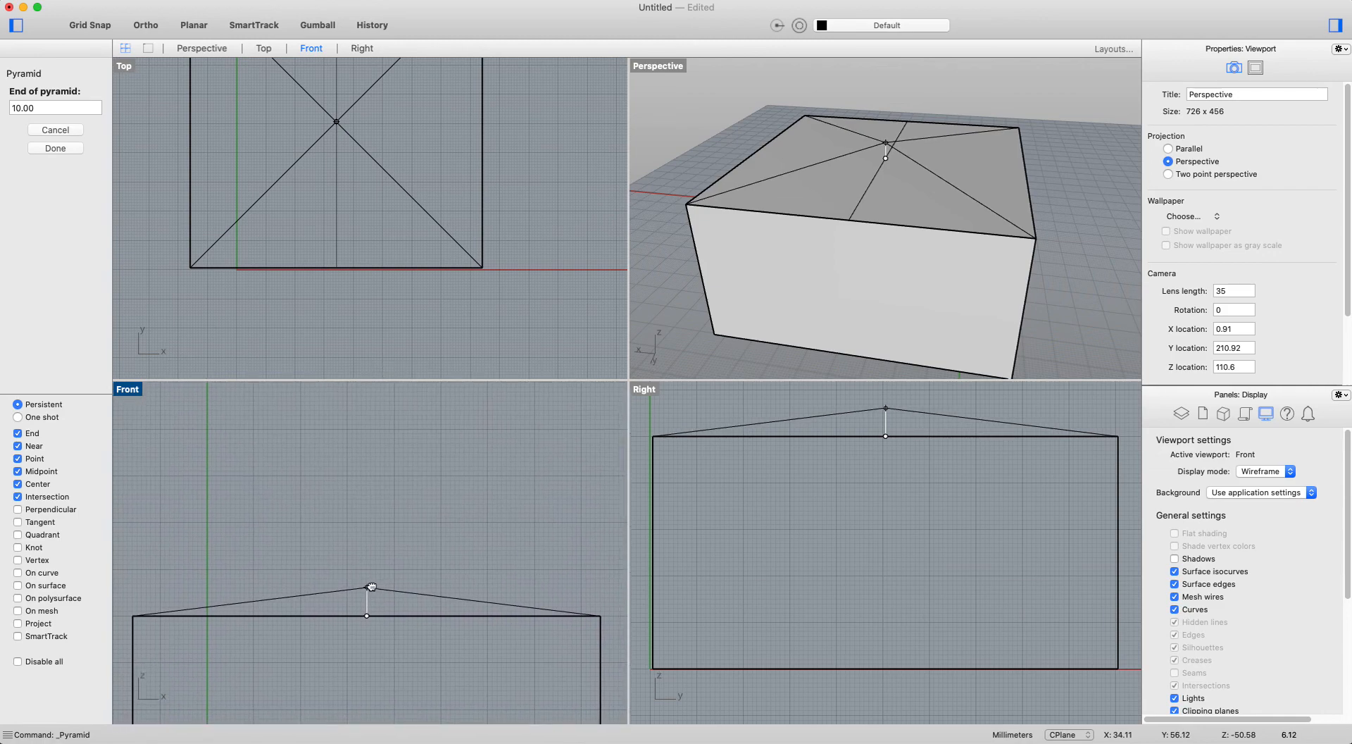
left_click(363, 418)
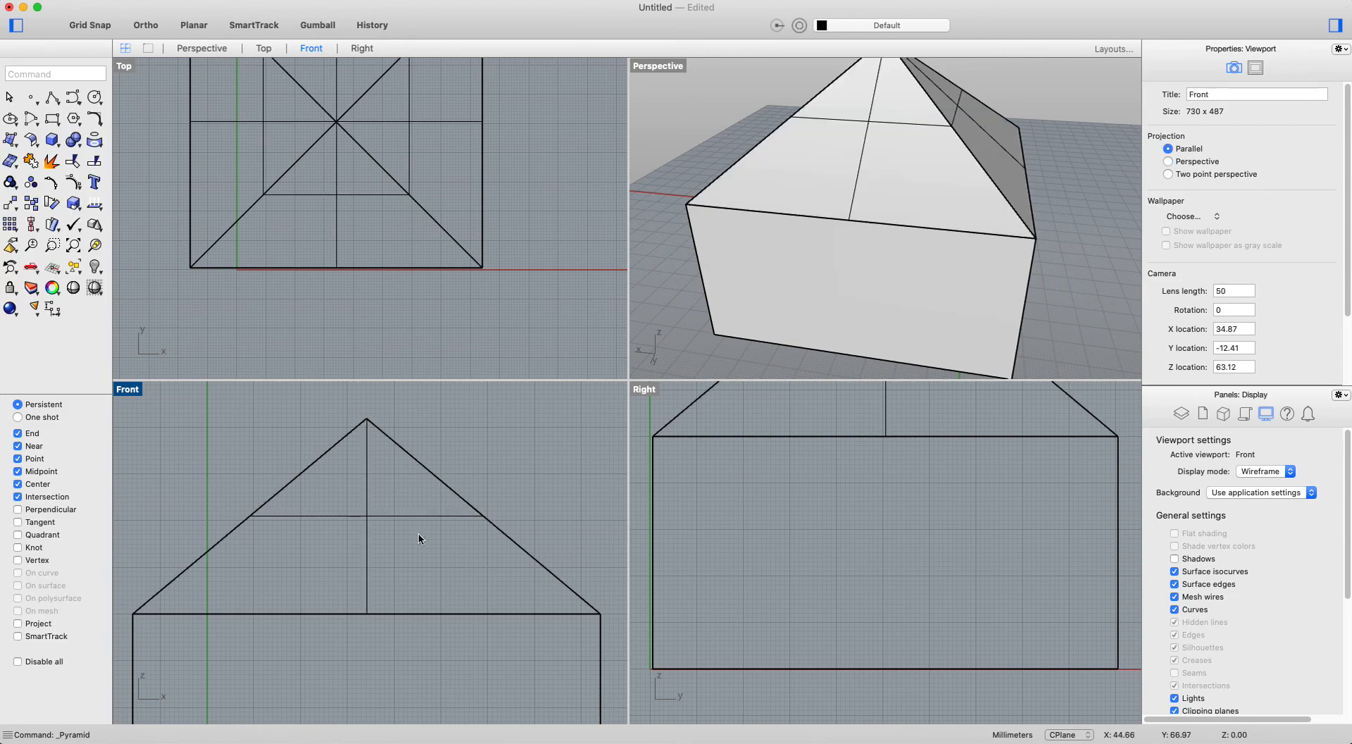
Step: View the box with its pyramid roof from several angles and distances in the Perspective viewport
scroll(807, 178, "down", 5)
right_click_drag(977, 219, 909, 209)
scroll(749, 152, "down", 2)
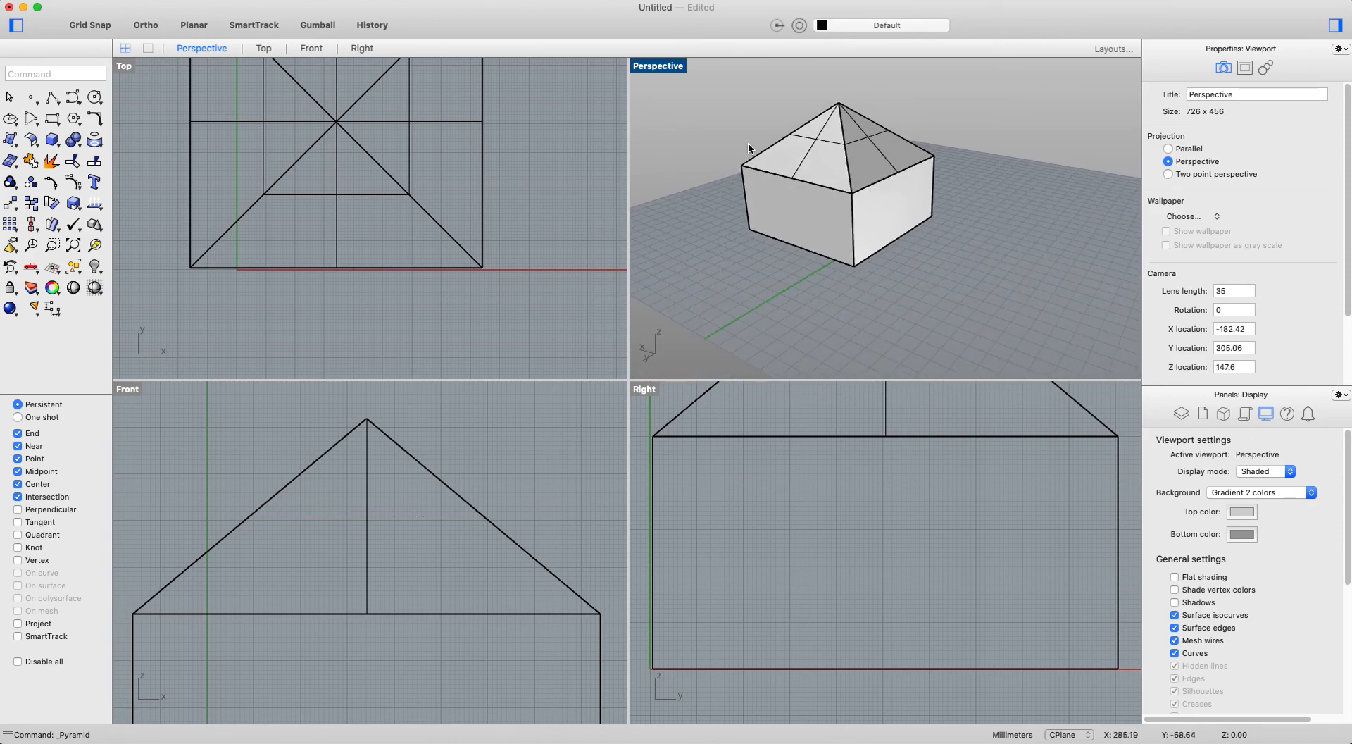
scroll(754, 104, "up", 2)
mouse_move(738, 215)
right_mouse_down()
mouse_move(1031, 201)
mouse_move(756, 200)
right_mouse_up()
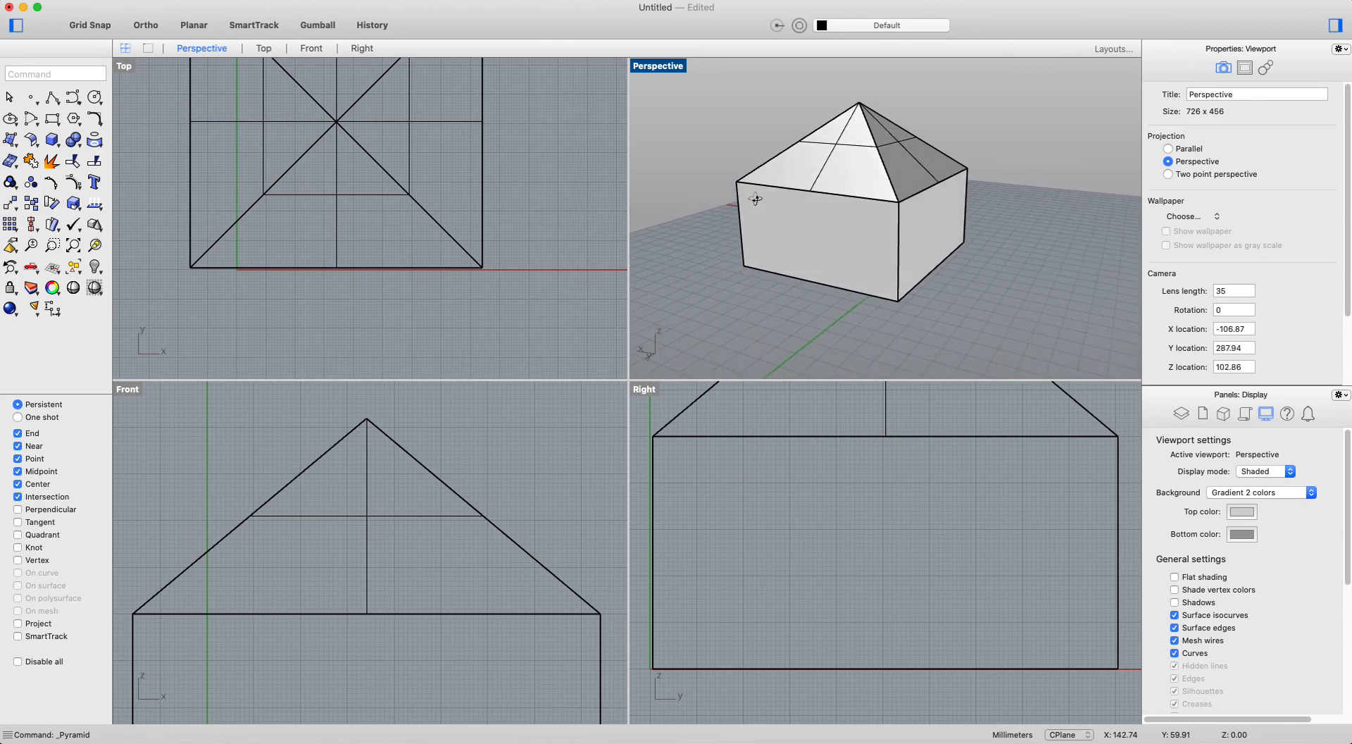